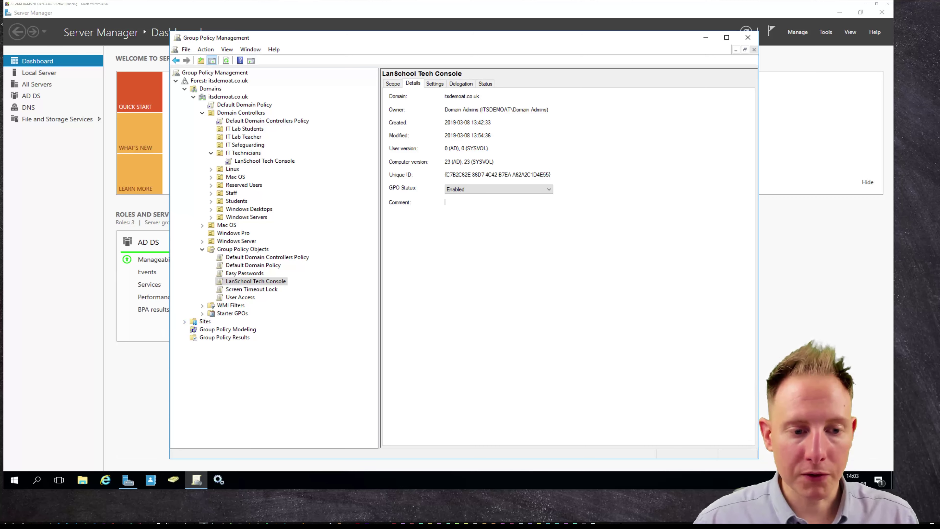
Duplicate the LanSchool Tech Console policy within Group Policy Objects, using the default permissions for new GPOs.
right_click(268, 280)
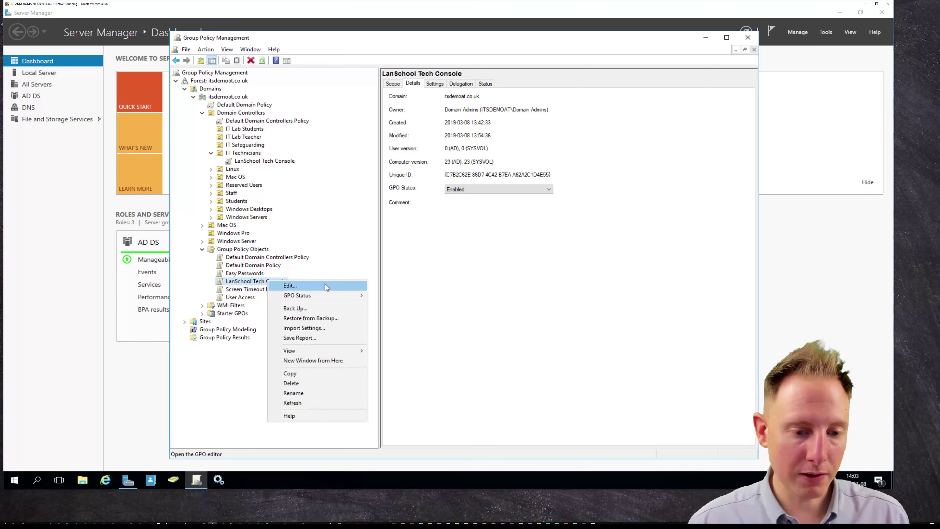
click(306, 374)
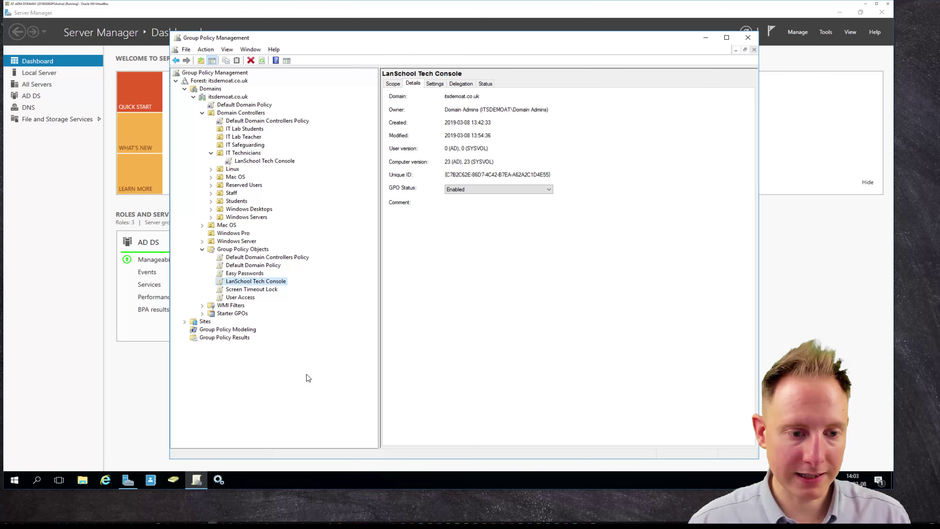
right_click(285, 278)
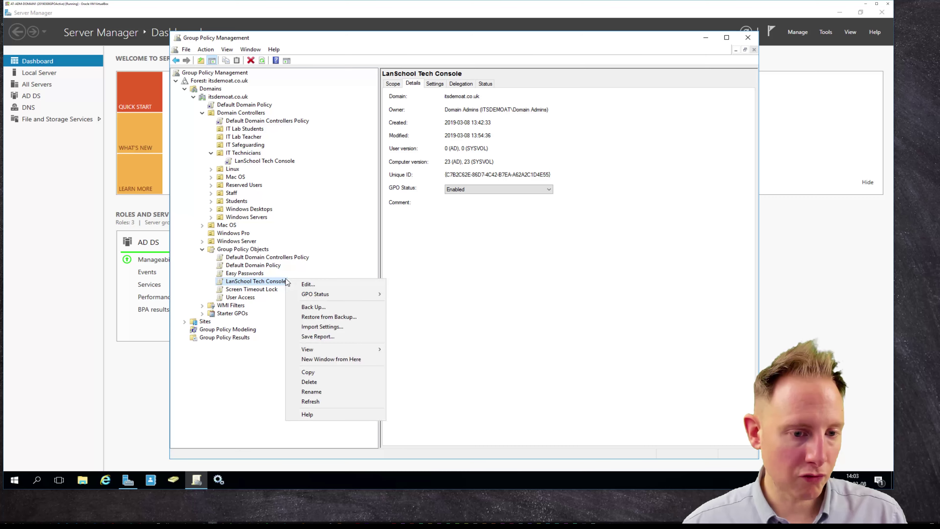
click(337, 372)
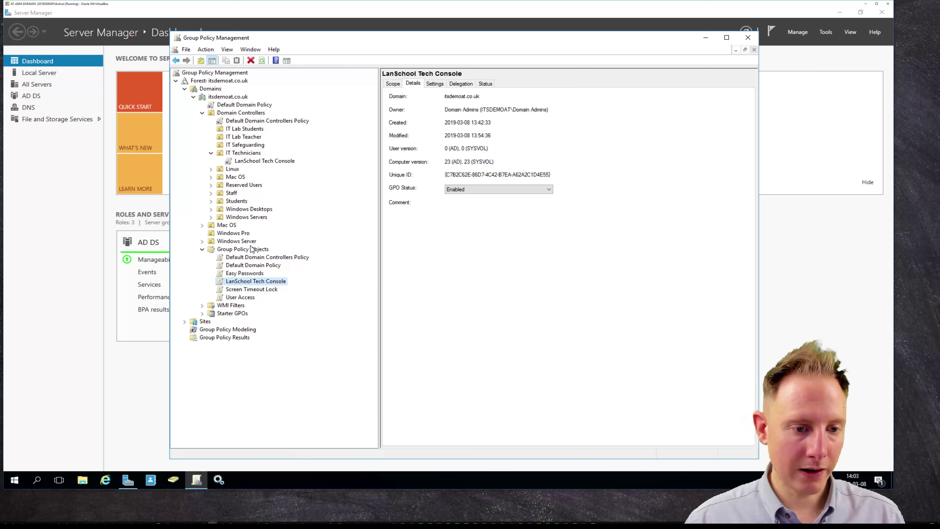
right_click(261, 251)
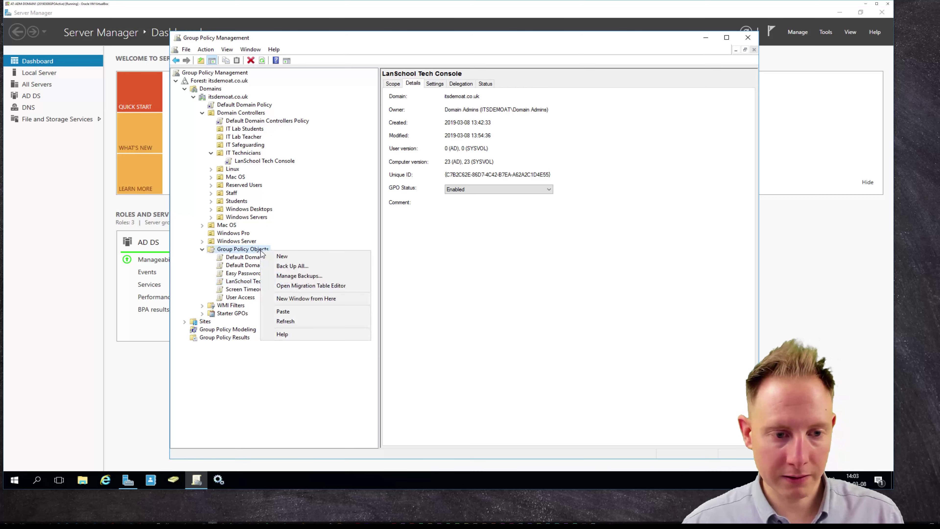
click(293, 311)
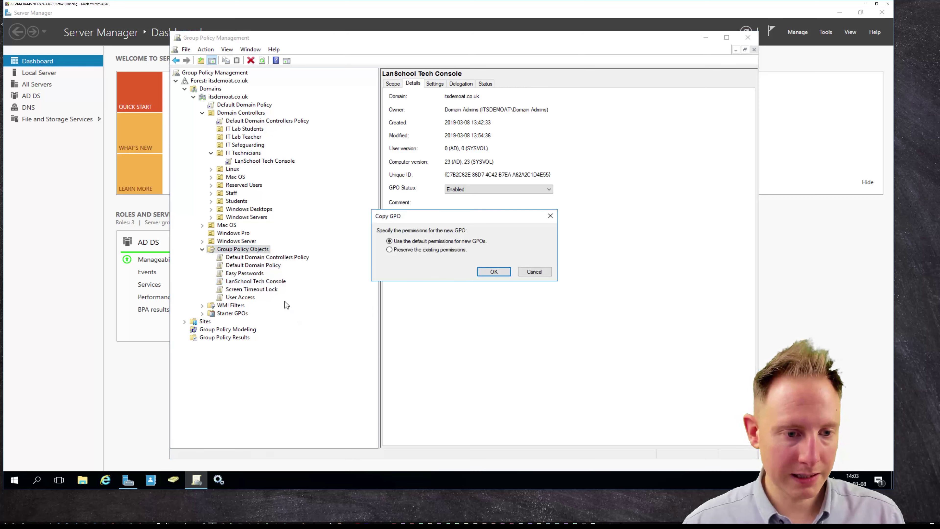
click(492, 272)
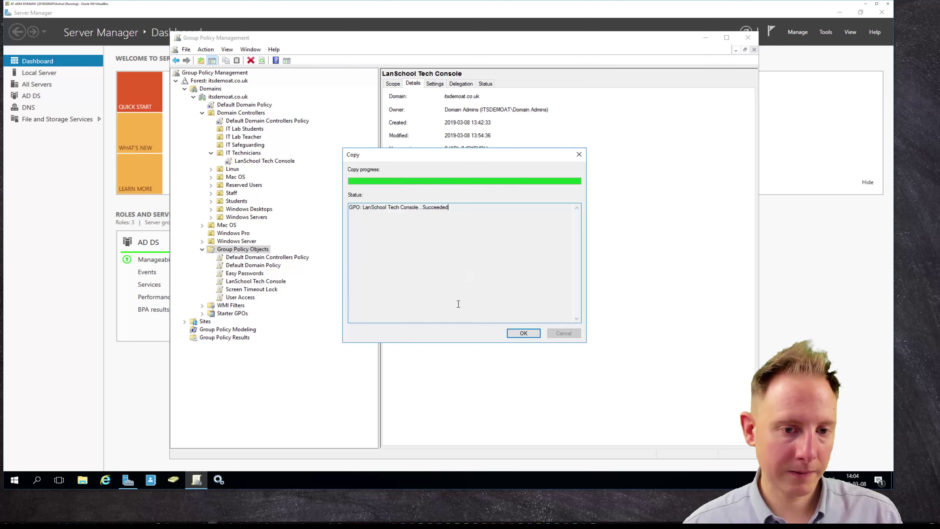
click(533, 332)
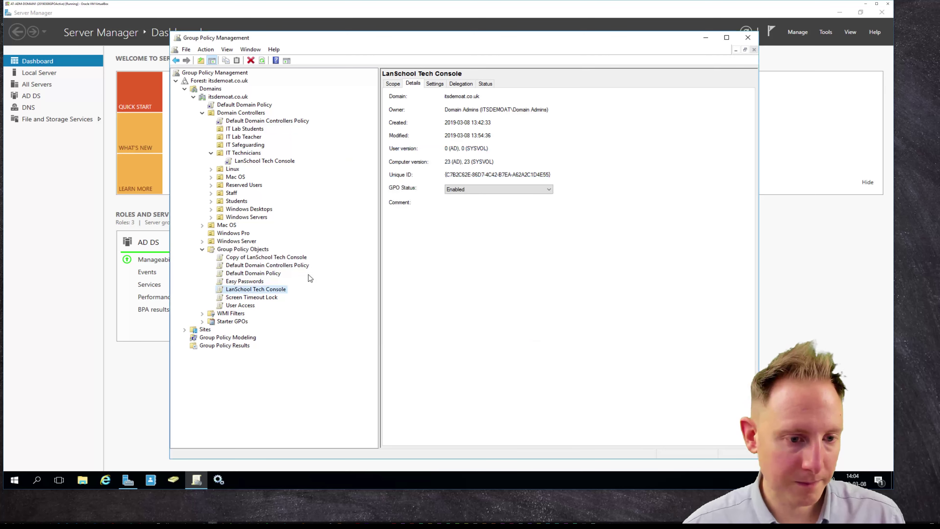
Rename the copied LanSchool Tech Console policy to LanSchool Safeguarding Console.
right_click(275, 258)
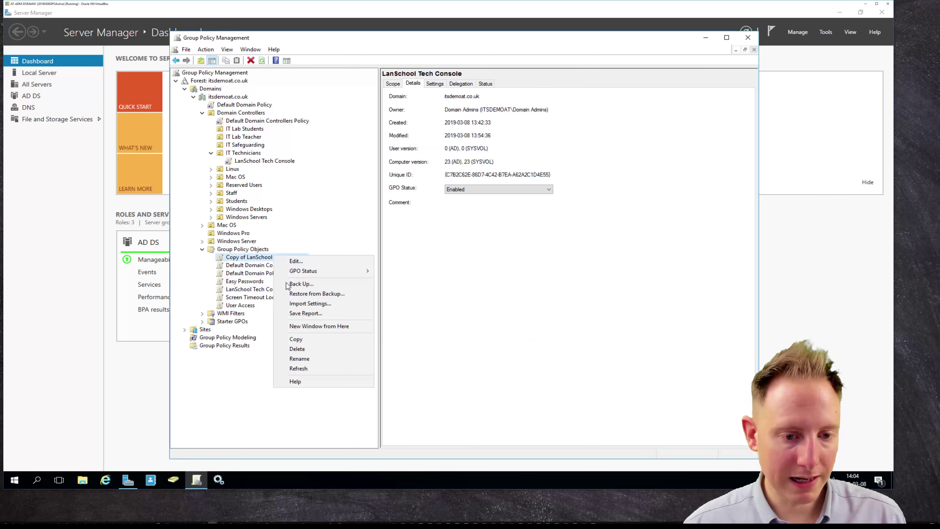
click(309, 358)
key(Home)
key(Delete)
key(Delete)
key(Delete)
key(Delete)
key(Delete)
key(Delete)
key(Delete)
key(Delete)
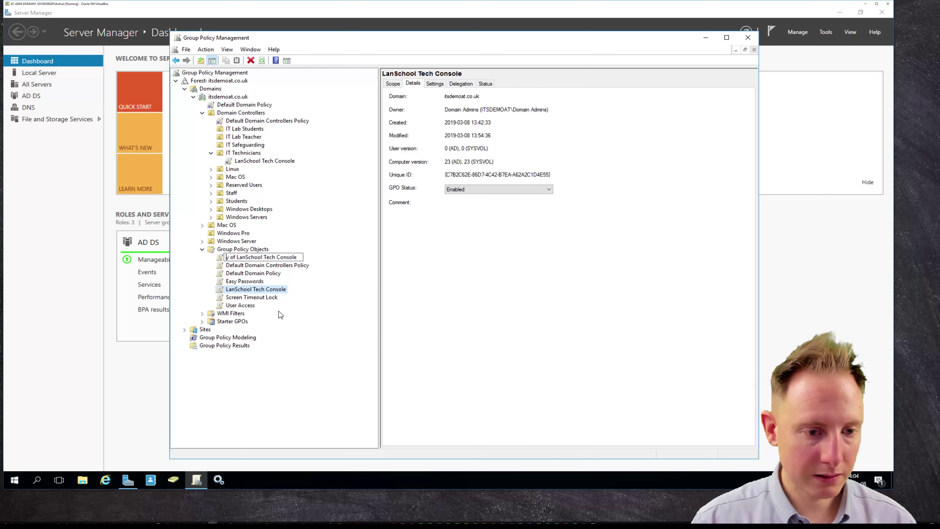
key(Delete)
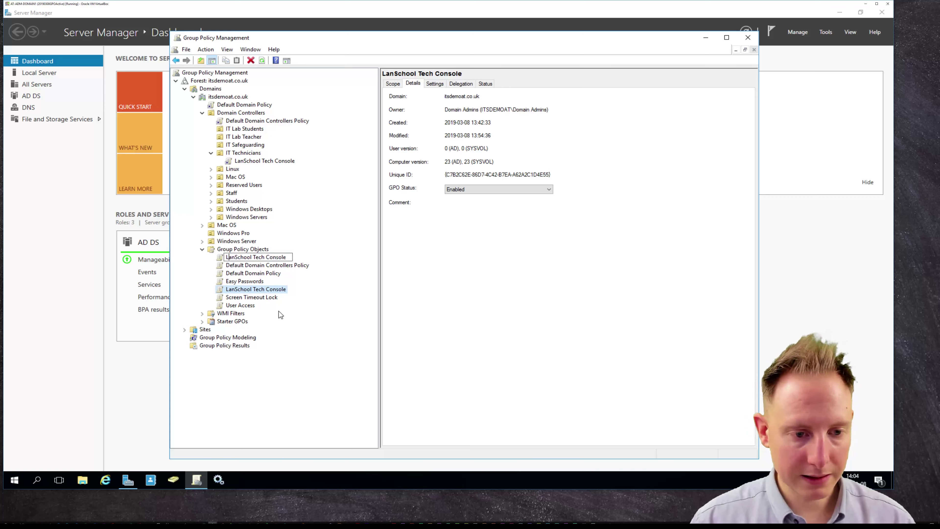
key(Delete)
key(Delete)
key(Delete)
key(Delete)
key(Delete)
text(Sa)
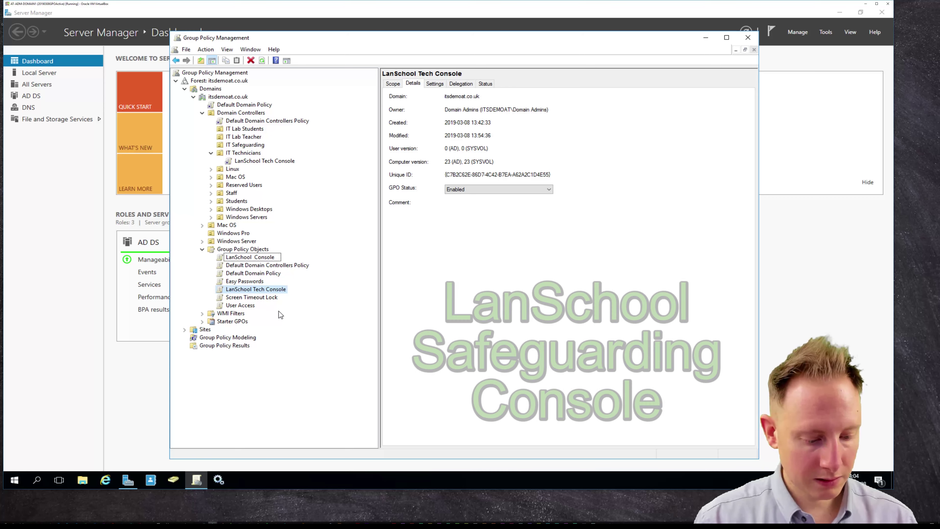
text(feguarding)
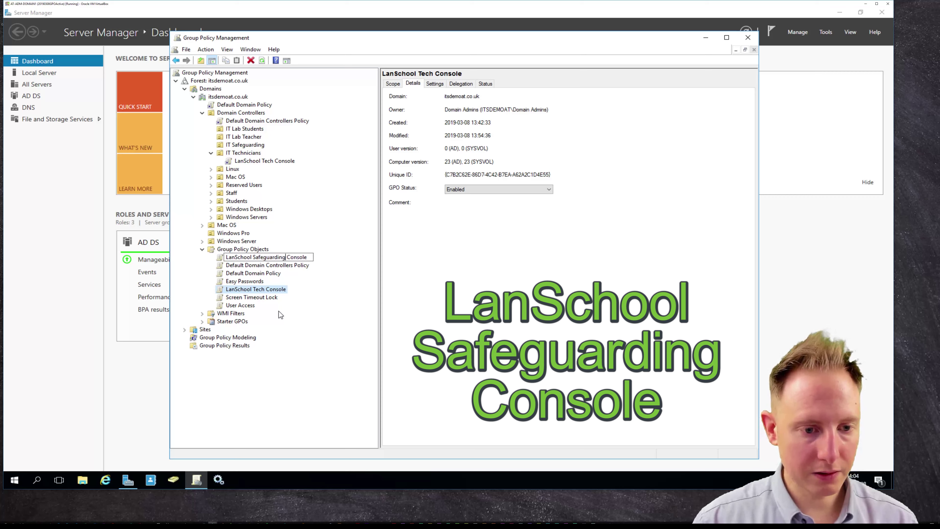
key(Return)
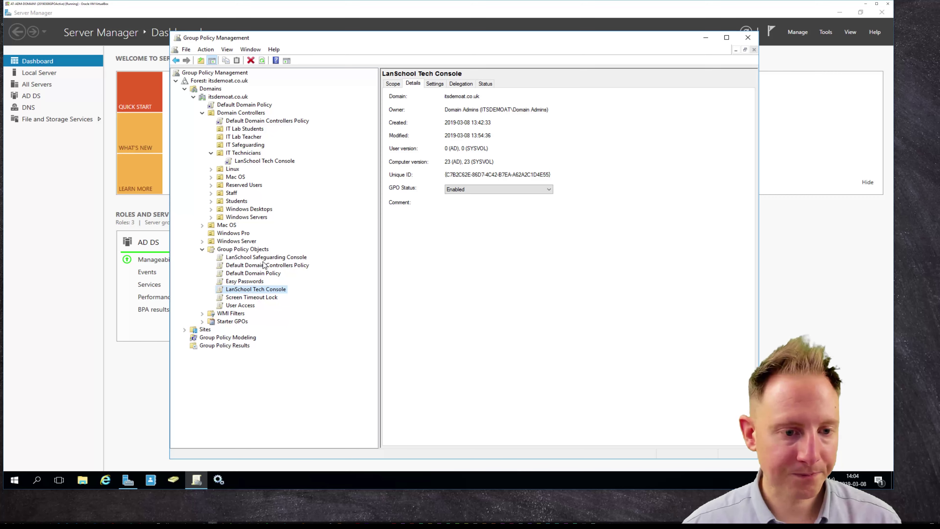
Open the LanSchool Safeguarding Console policy for editing and display its Software installation packages under Computer Configuration.
click(271, 258)
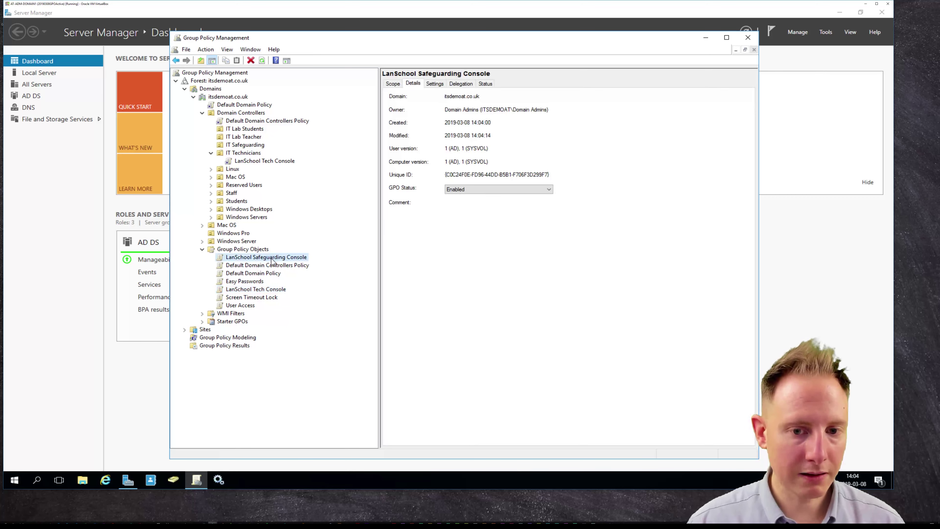
right_click(271, 261)
click(297, 260)
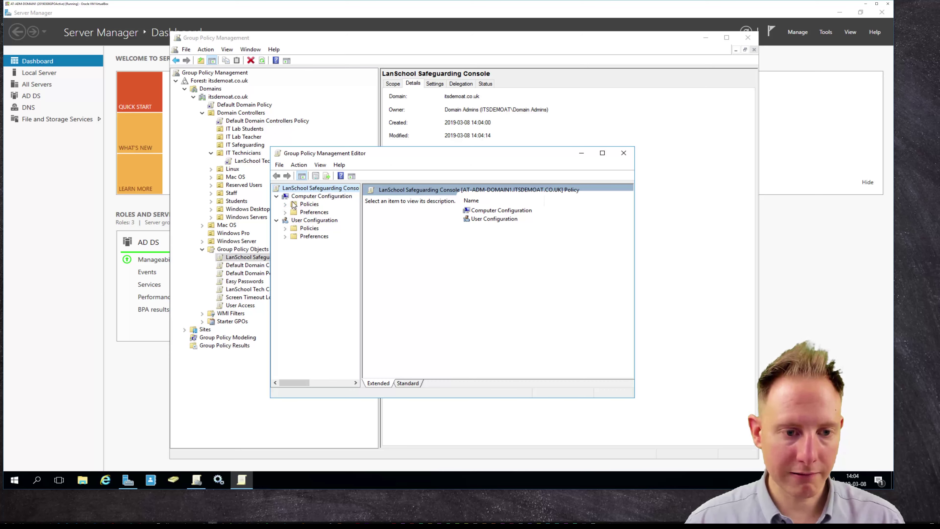
click(285, 204)
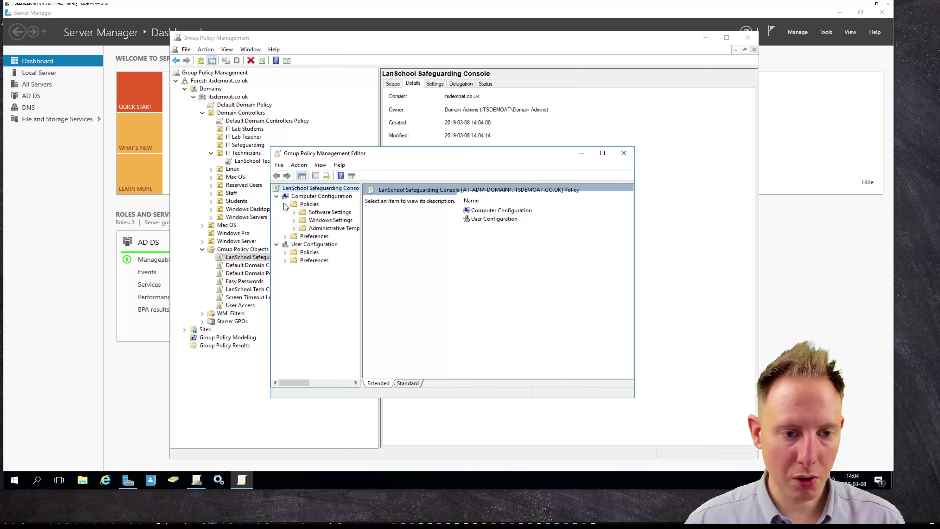
click(294, 213)
click(331, 222)
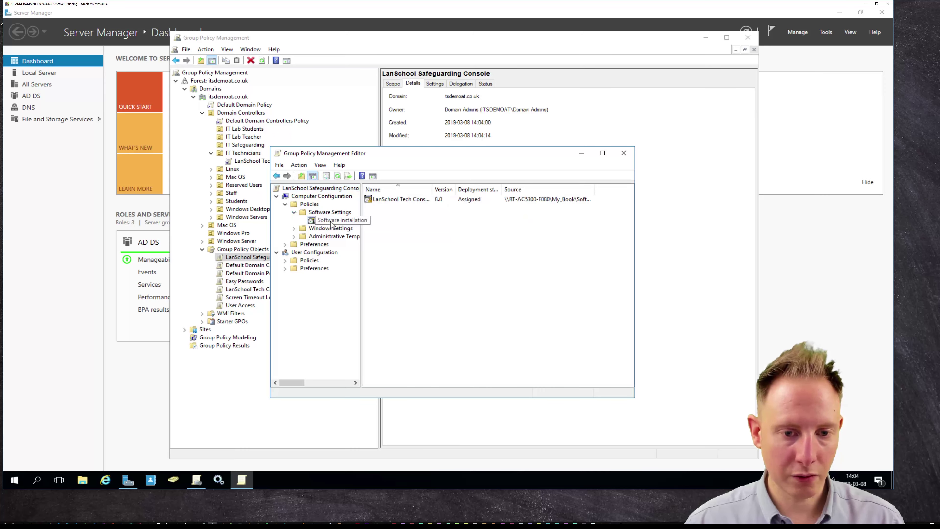
Remove the LanSchool Tech Console package from the policy, choosing to immediately uninstall the software from users and computers.
right_click(404, 204)
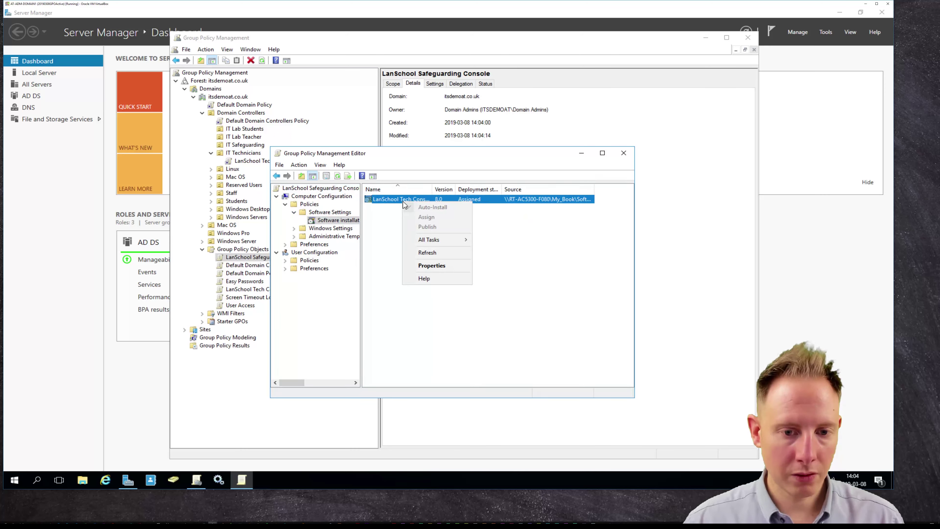
mouse_move(457, 240)
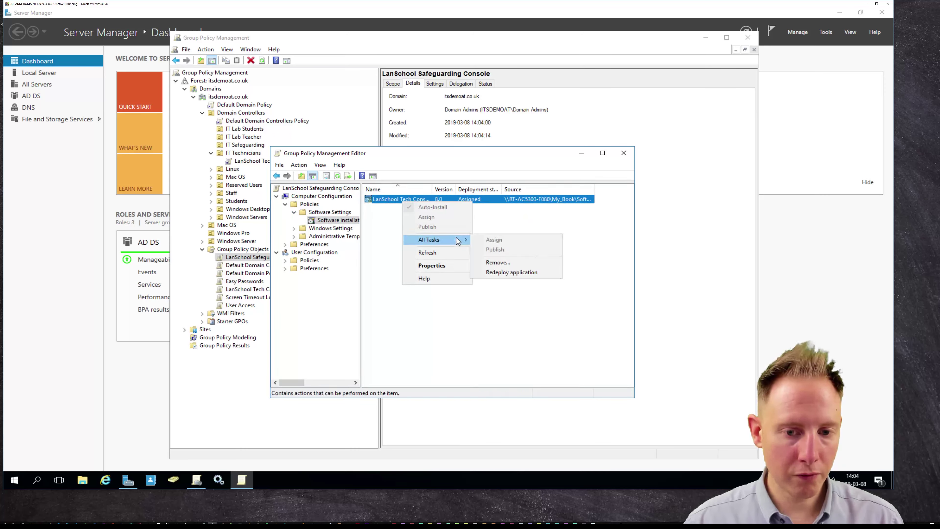
click(521, 263)
click(461, 301)
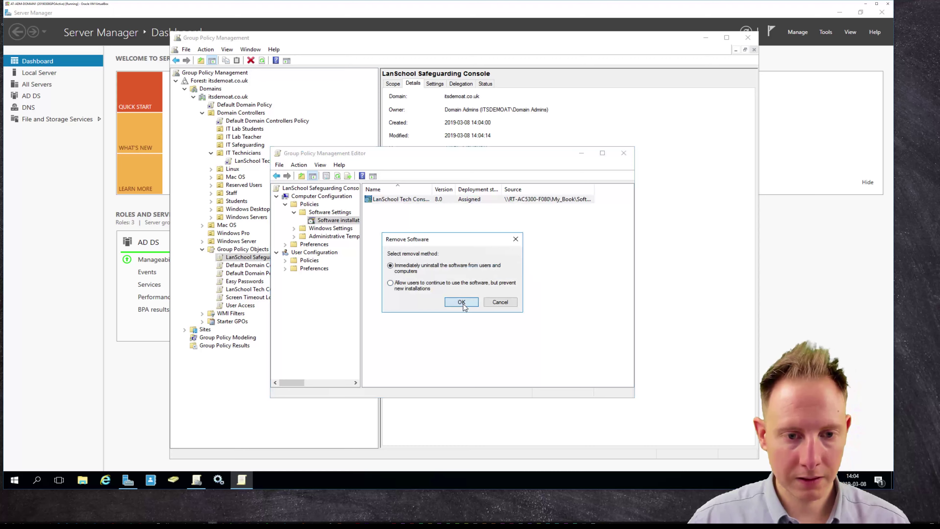
Add the Teacher installer from the LanSchool share's Windows folder as a new software installation package with the Assigned deployment method.
right_click(342, 222)
mouse_move(375, 226)
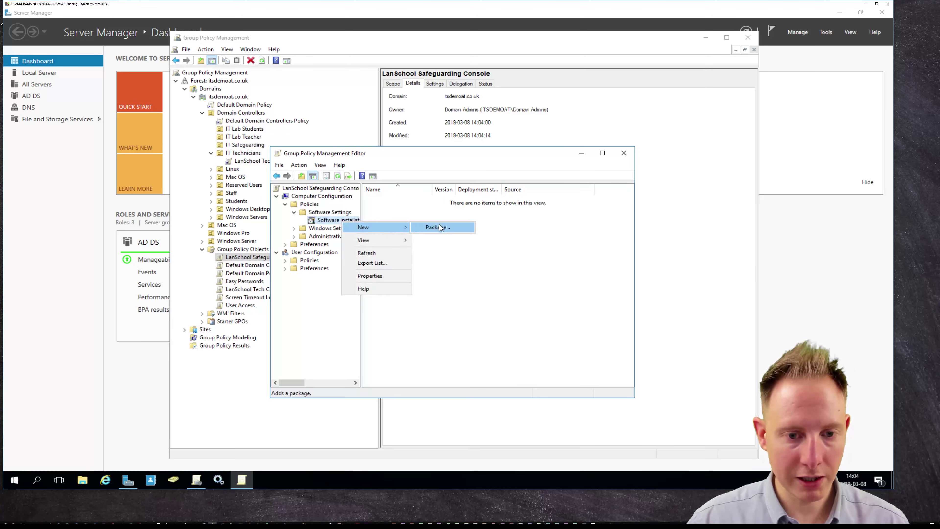
click(458, 227)
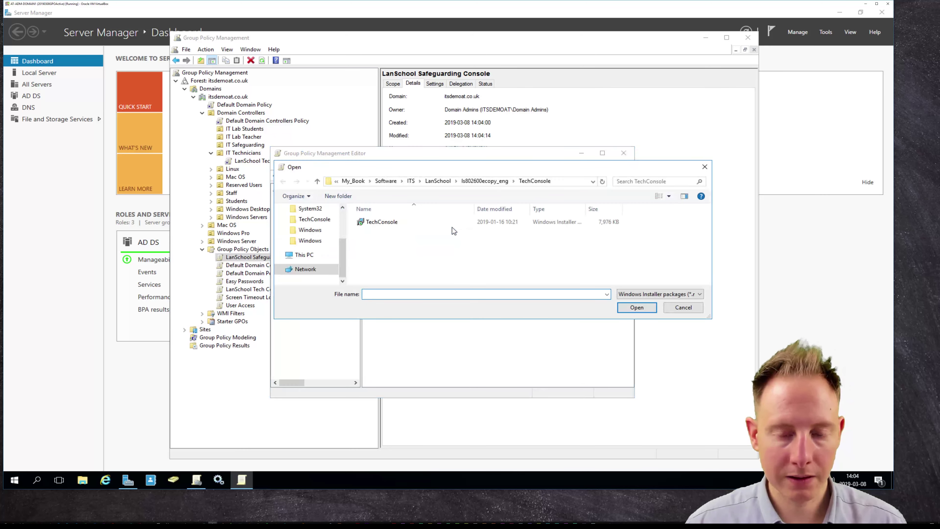
click(484, 182)
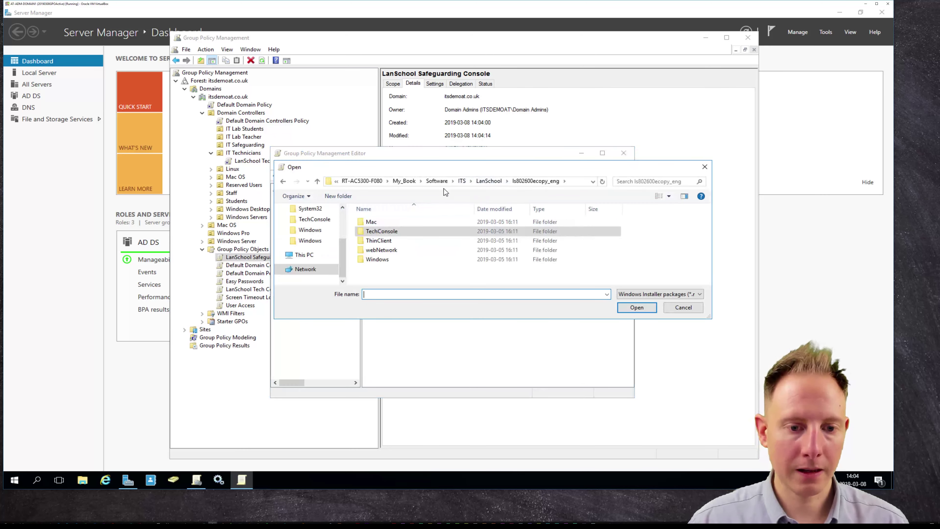
click(388, 231)
key(Tab)
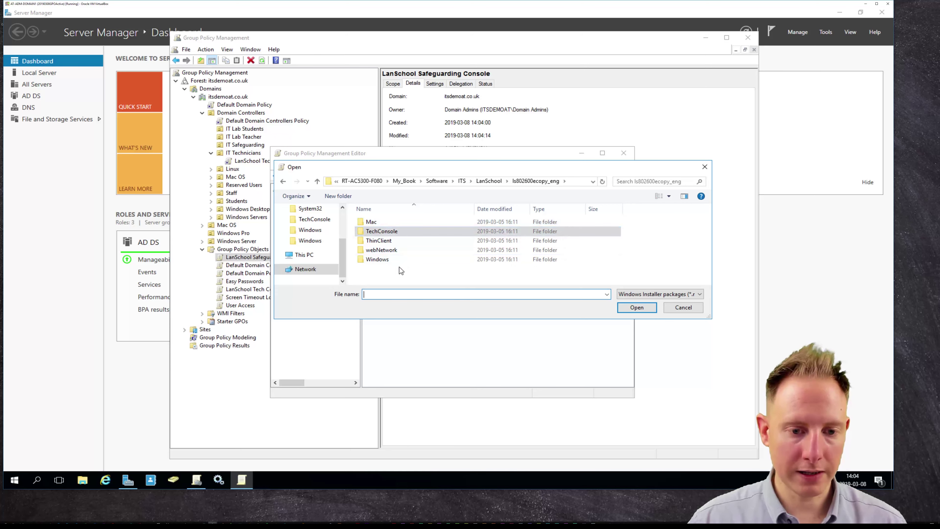
double_click(381, 259)
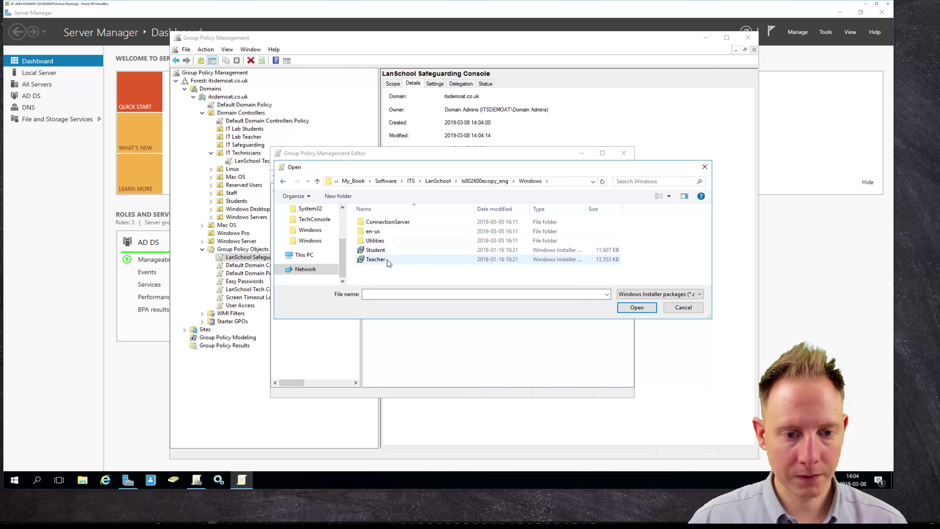
click(388, 259)
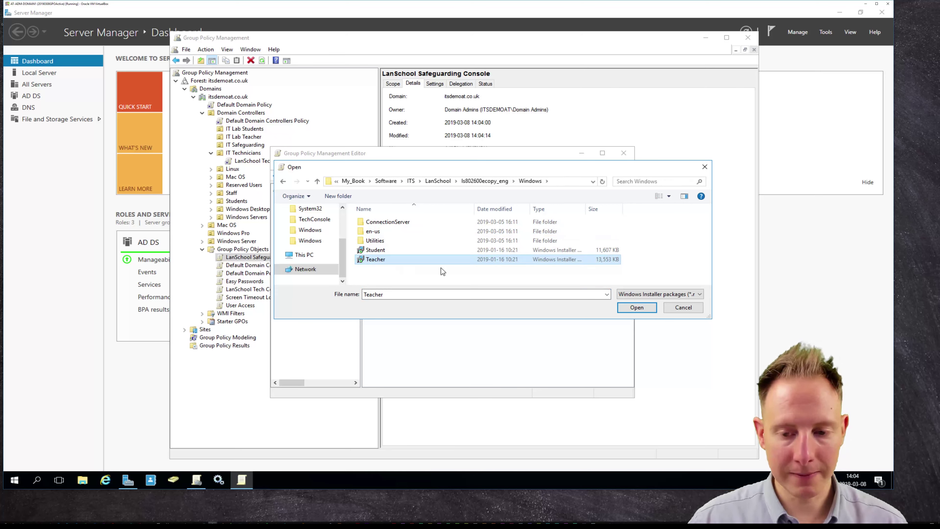
key(Tab)
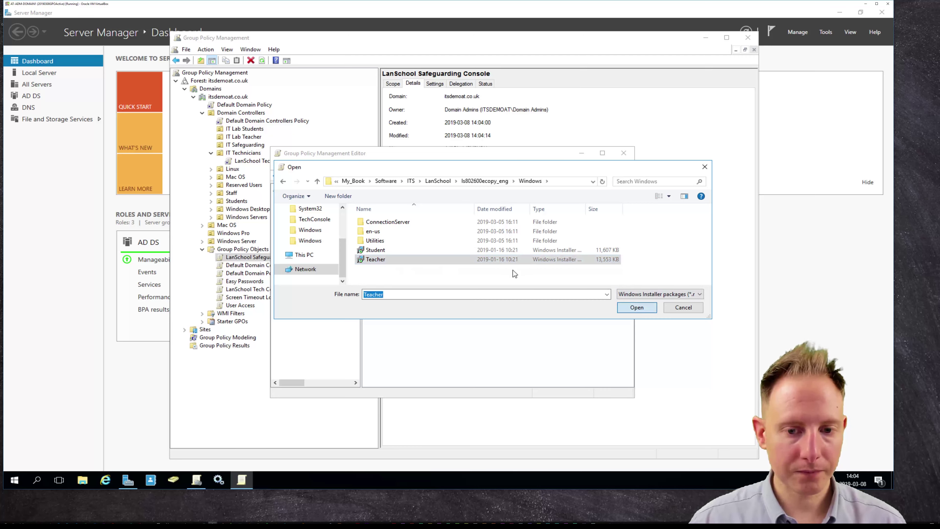
key(Return)
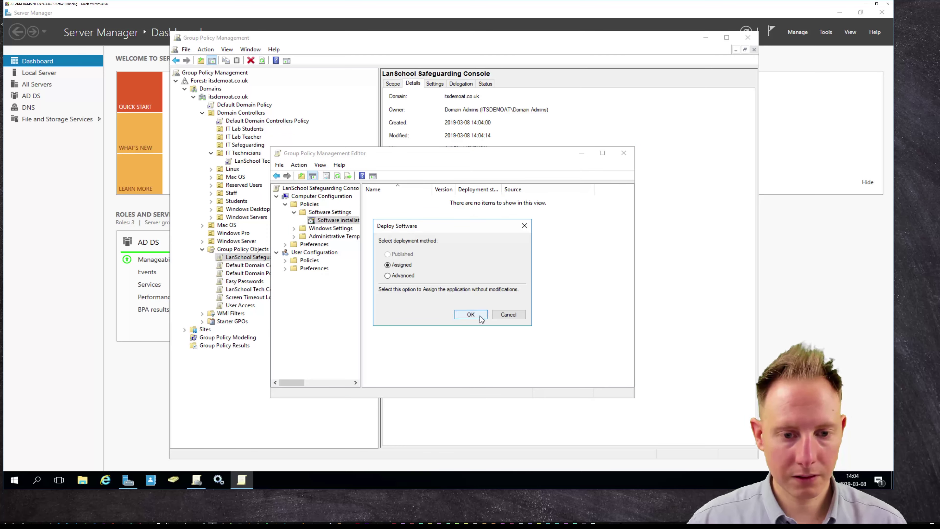
click(470, 315)
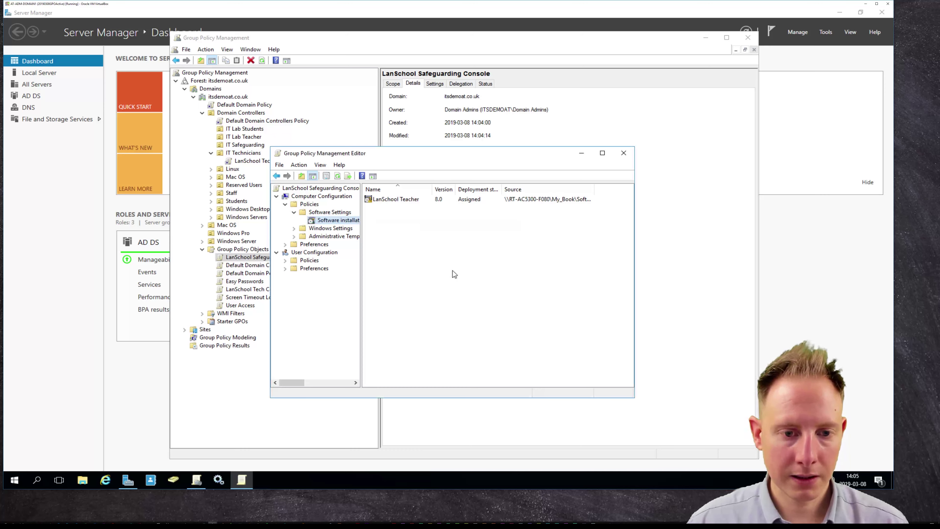
Display the LanSchool Teacher 64bit Options under the computer Administrative Templates, widening the editor enough to show each setting's state.
click(294, 236)
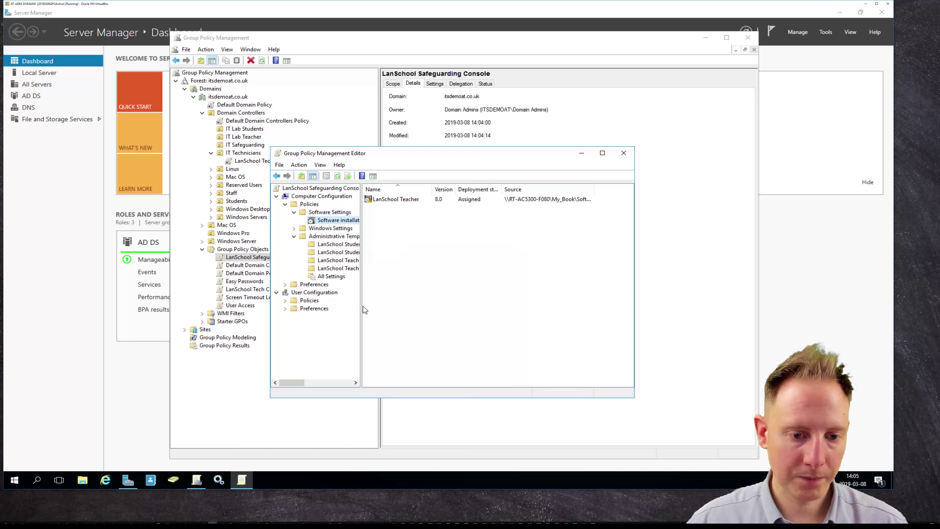
drag(360, 306, 394, 307)
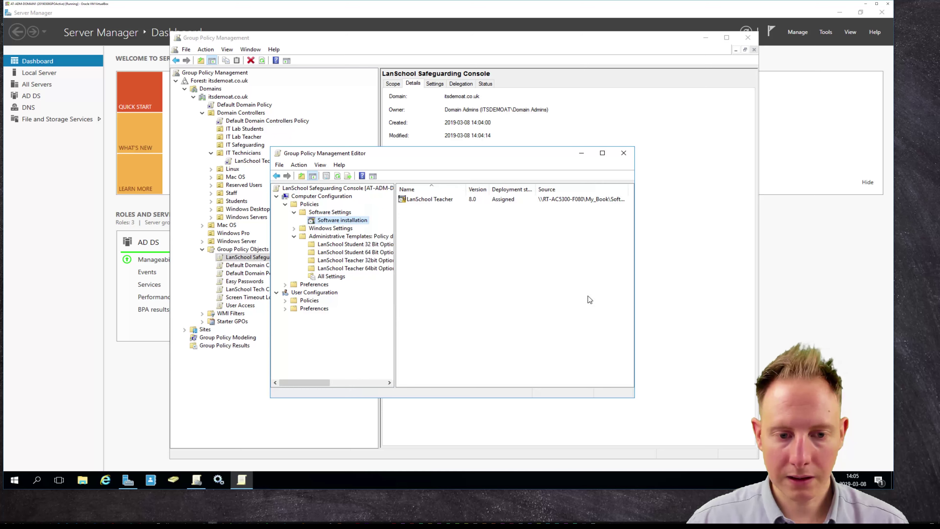
click(358, 268)
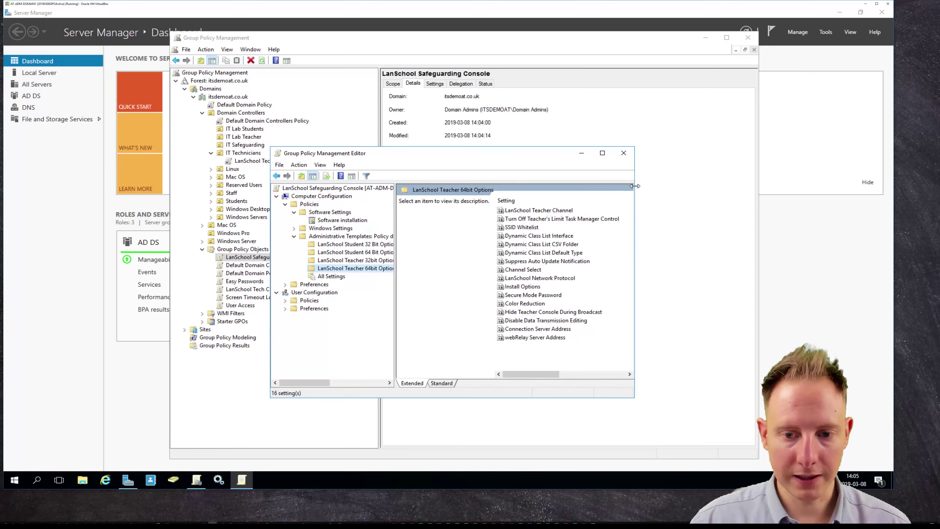
drag(634, 186, 794, 186)
Enable the Dynamic Class List Interface setting with its option set to On, and apply it.
click(538, 236)
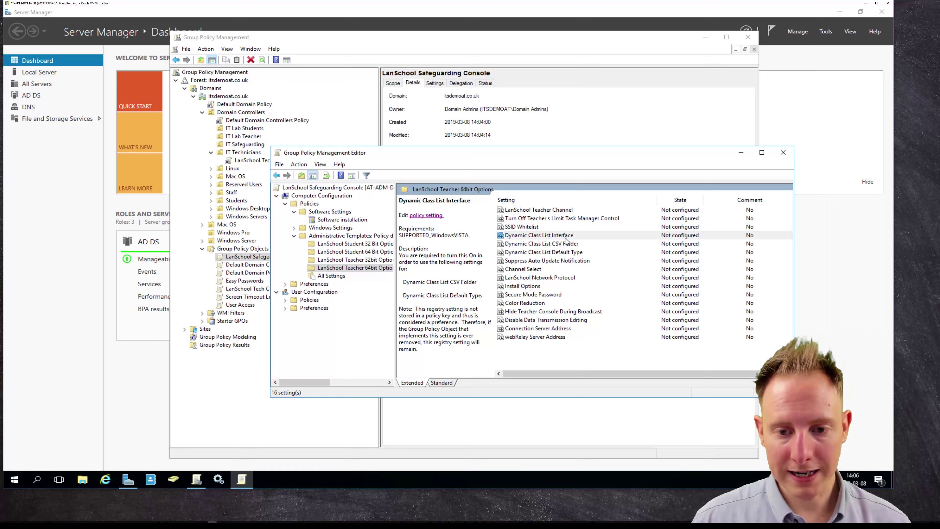
double_click(538, 235)
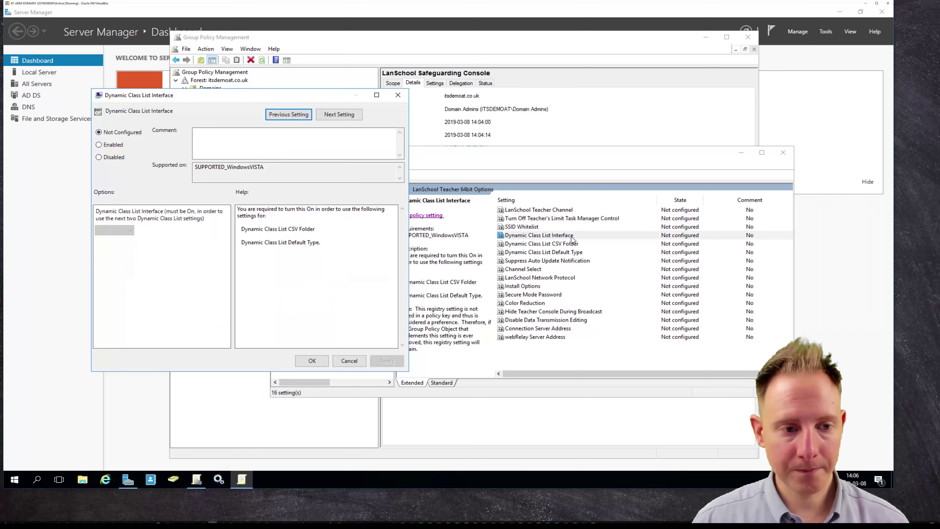
click(99, 144)
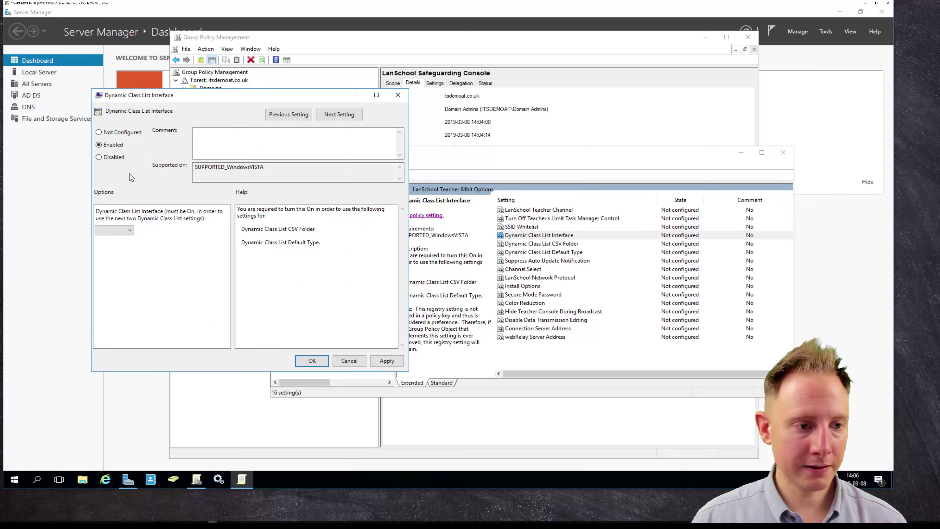
click(125, 230)
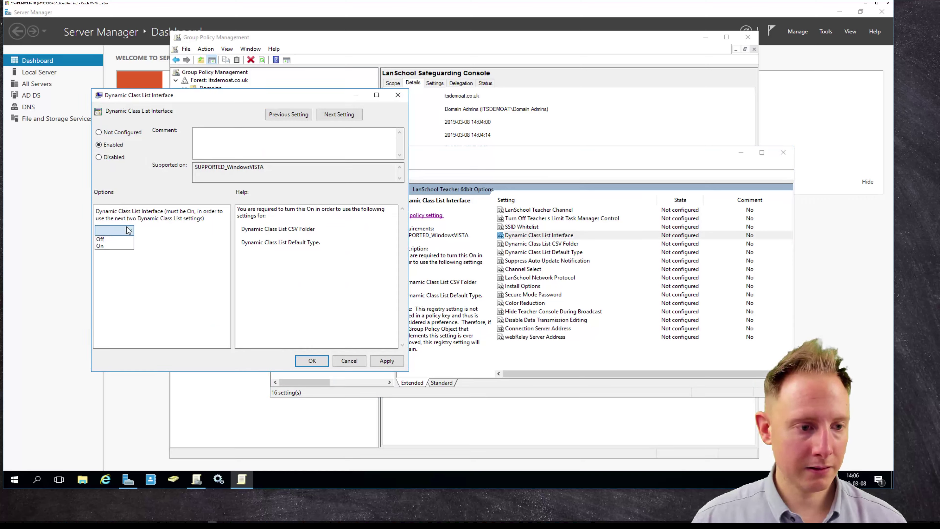
click(114, 244)
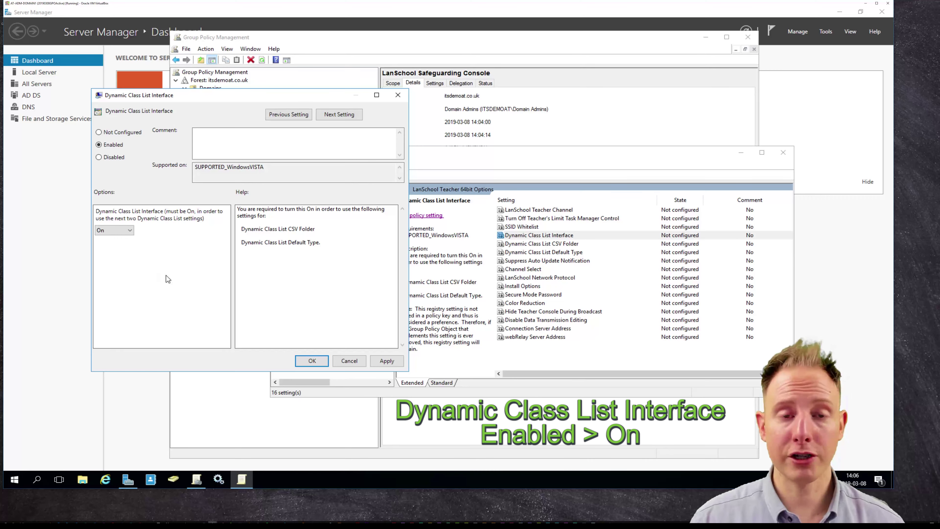
click(385, 361)
key(Return)
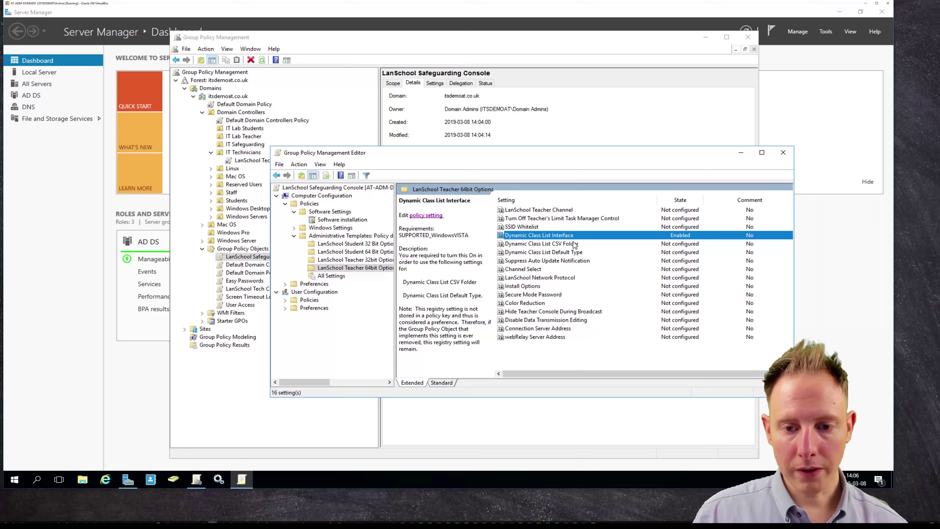
Open the Dynamic Class List CSV Folder setting, enable it and start editing its folder path.
click(581, 242)
double_click(581, 242)
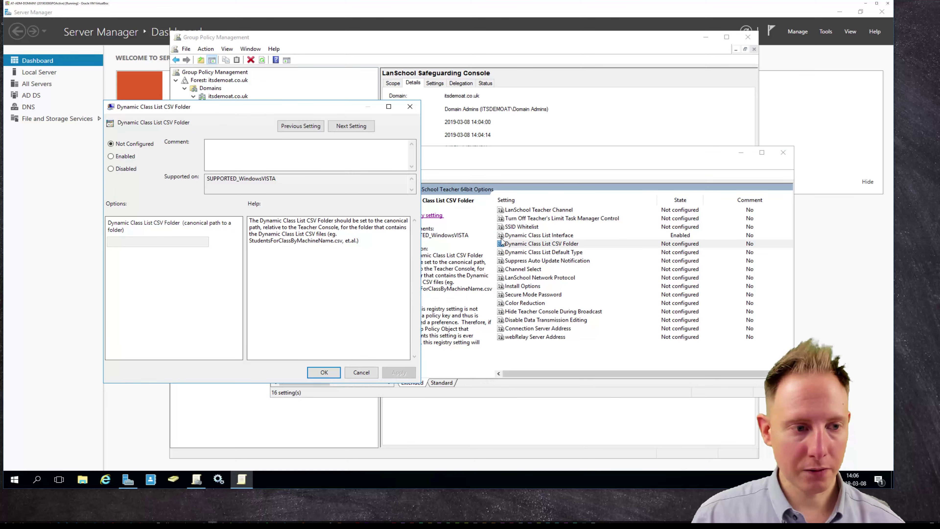
click(110, 156)
click(158, 241)
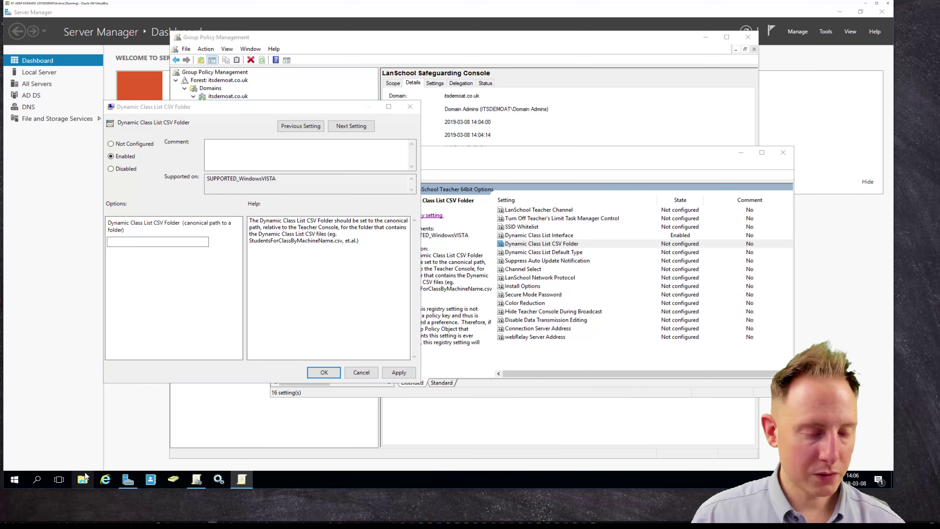
In File Explorer, browse the My_Book network location to the Software\ITS\LanSchool\ClassLists folder.
key(super+e)
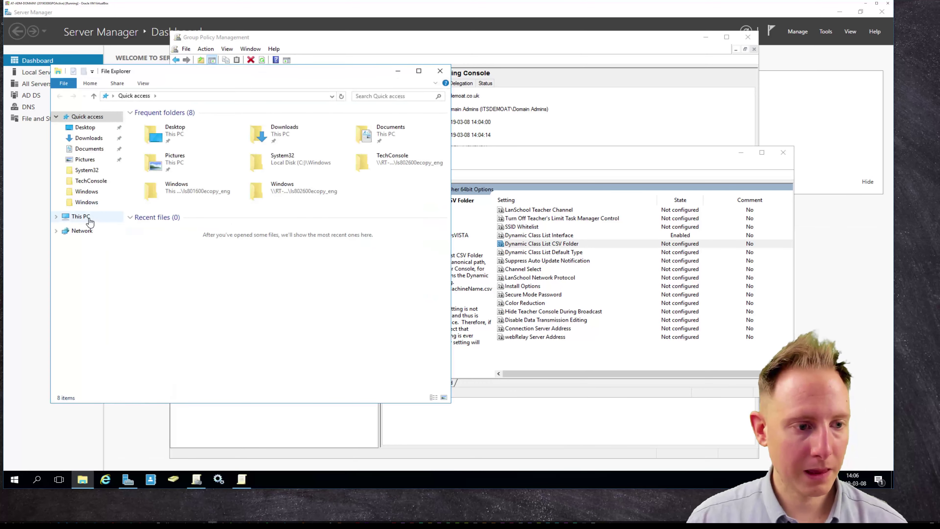
click(85, 216)
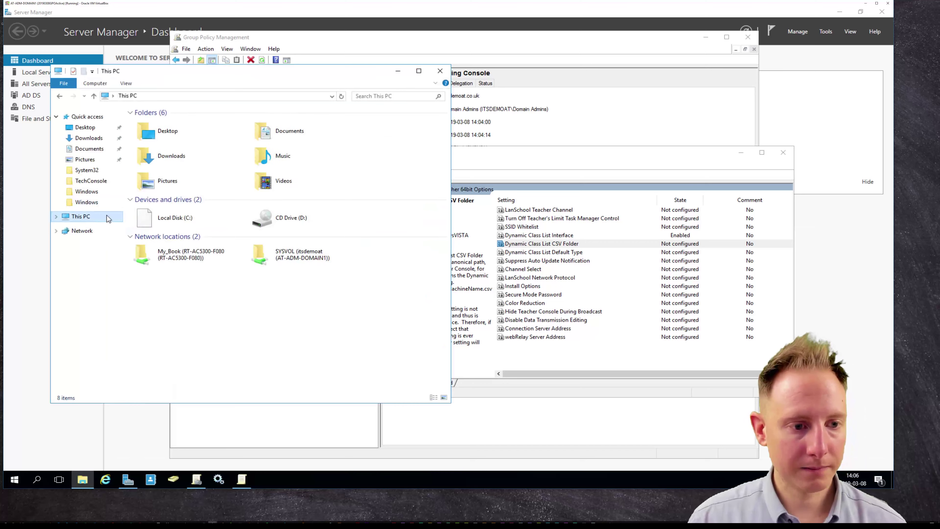
double_click(197, 253)
key(s)
key(Return)
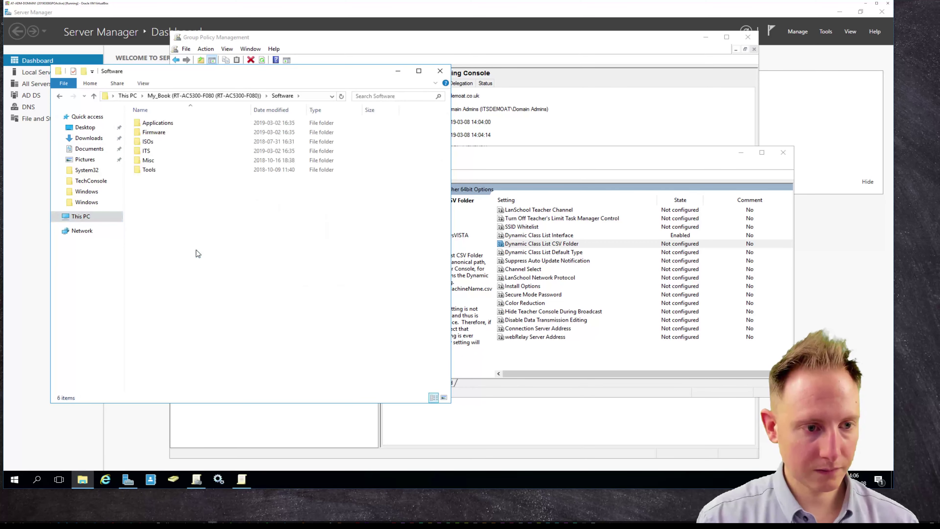
key(i)
key(t)
key(Return)
key(l)
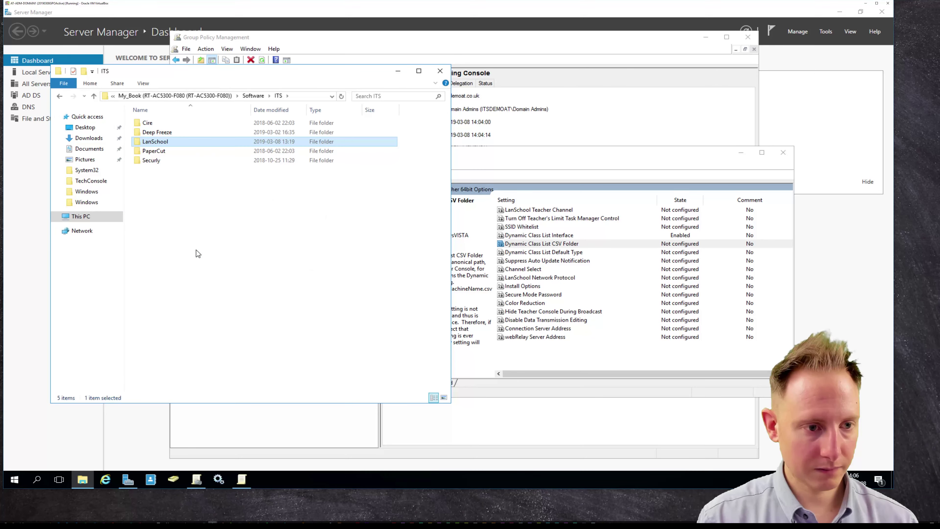
key(Return)
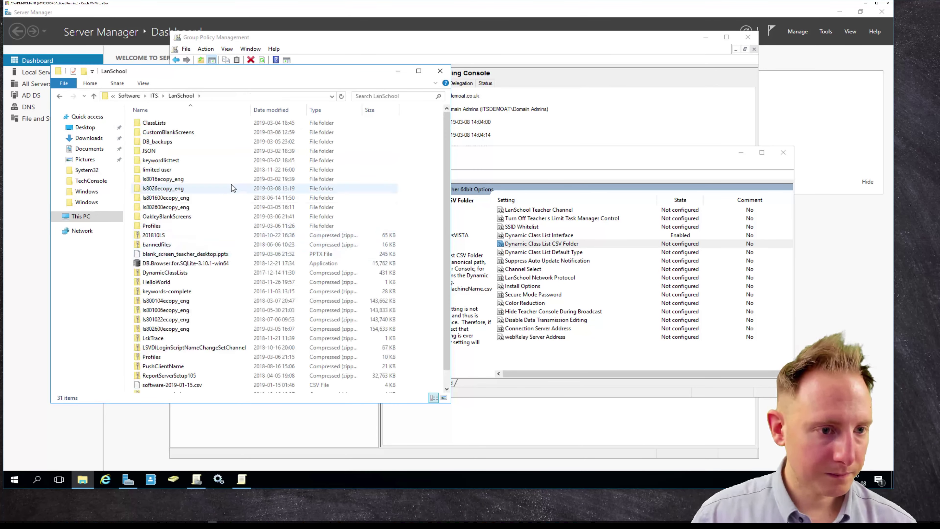
double_click(179, 124)
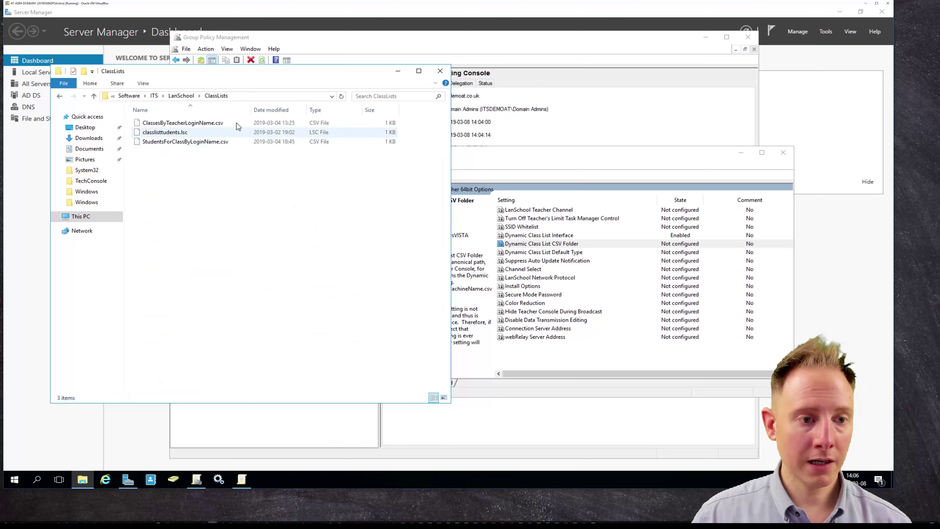
click(177, 95)
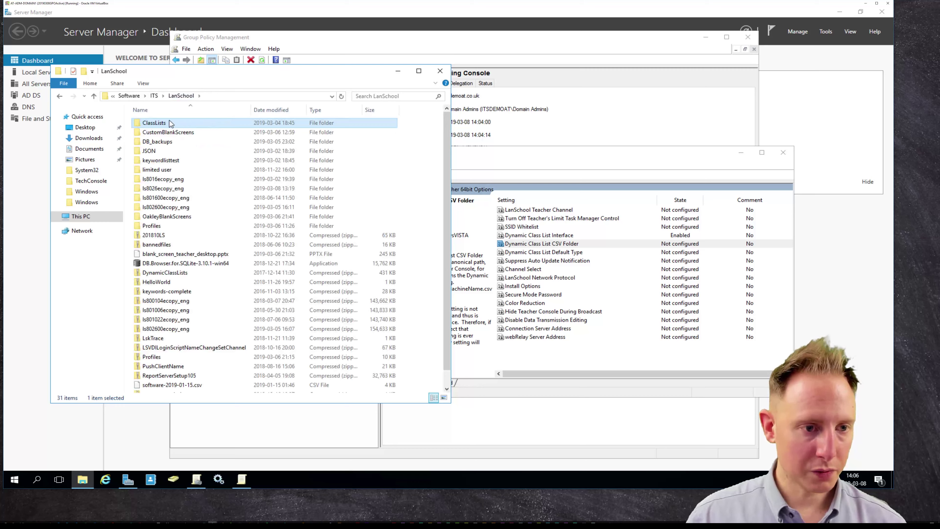
double_click(175, 122)
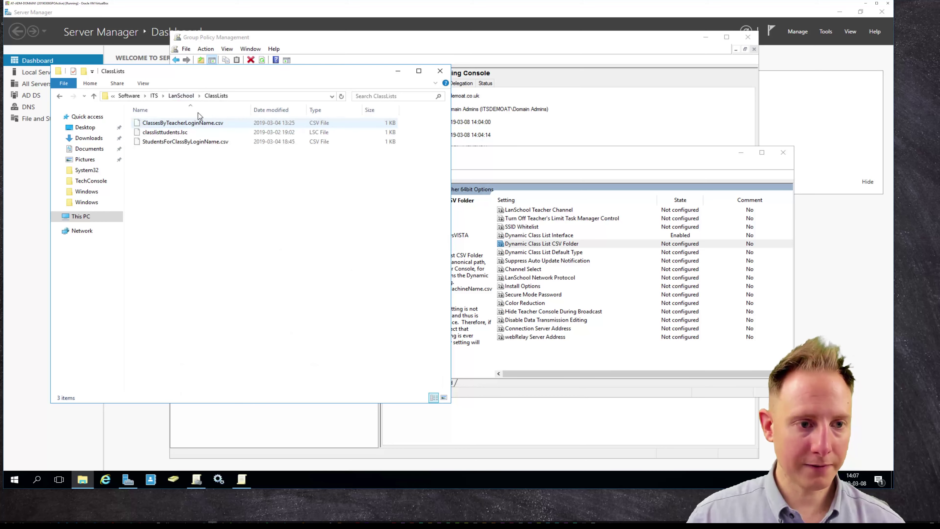
Copy the full network path of the ClassLists folder and close File Explorer.
click(264, 96)
right_click(265, 96)
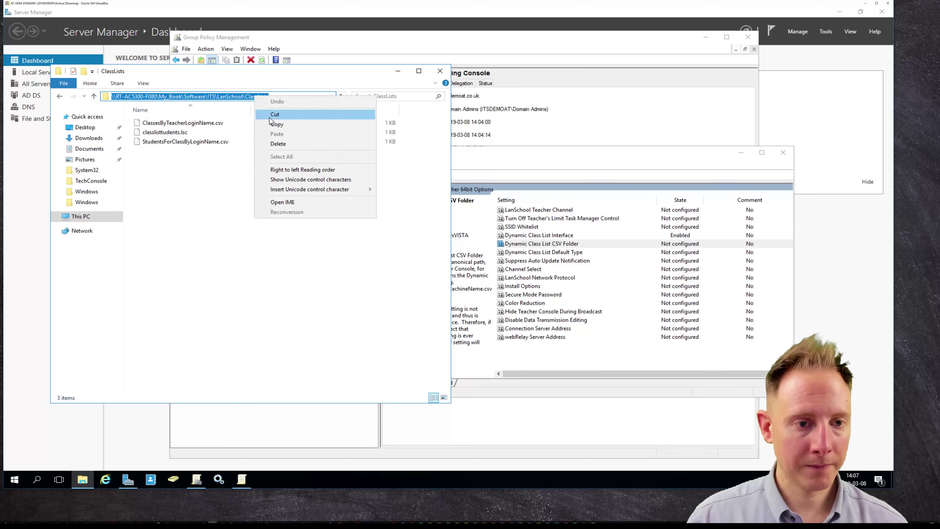
click(271, 123)
click(284, 97)
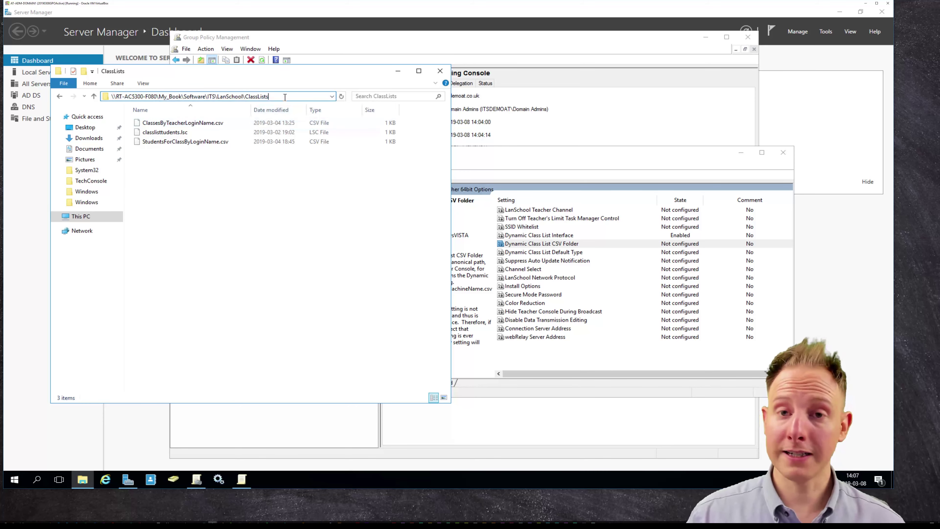
key(ctrl+a)
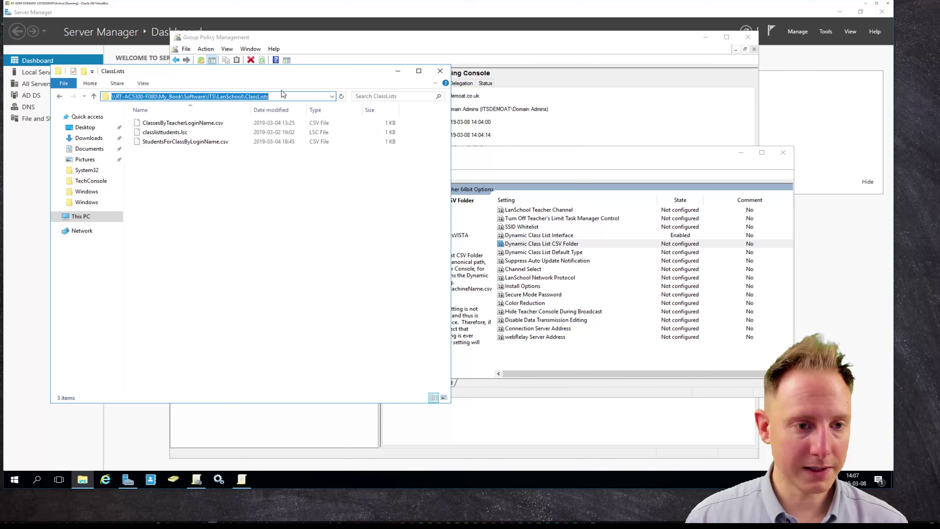
right_click(278, 96)
click(289, 128)
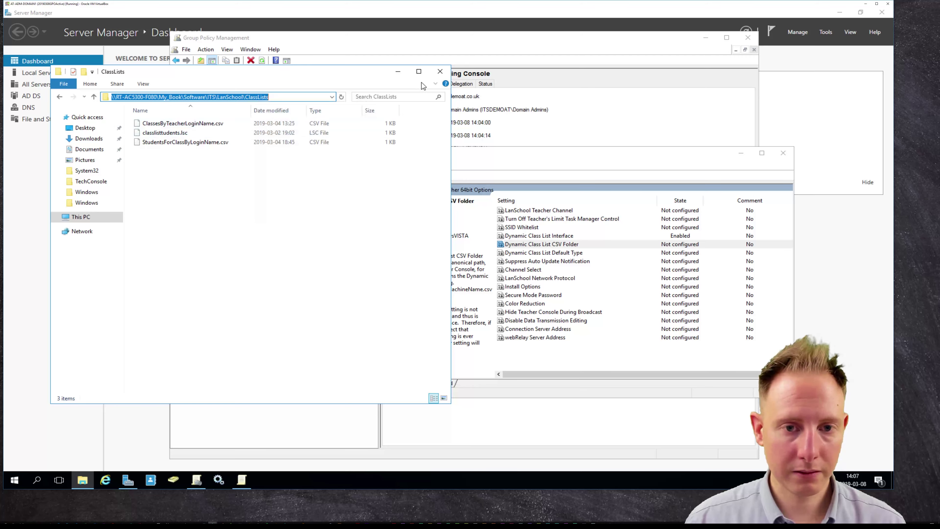
click(440, 71)
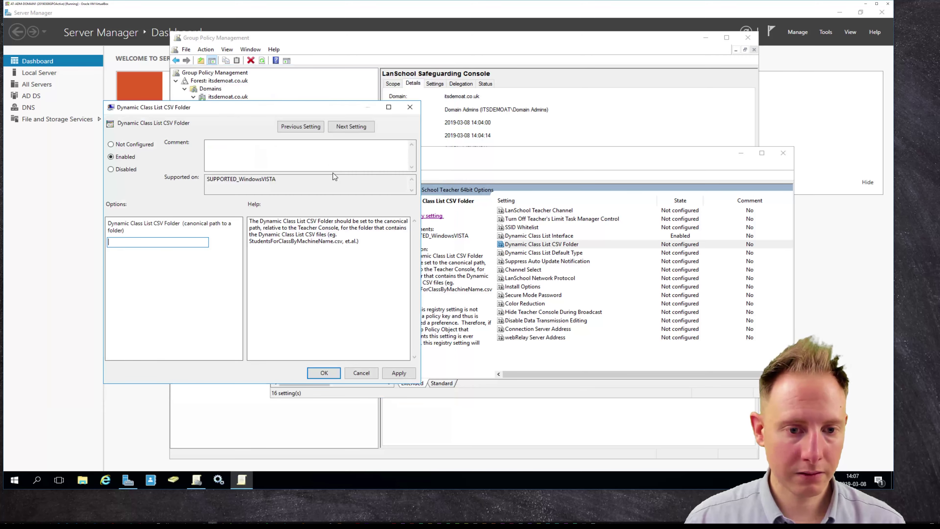
Paste \\RT-AC5300-F080\My_Book\Software\ITS\LanSchool\ClassLists as the Dynamic Class List CSV Folder path and apply the setting.
right_click(169, 241)
click(205, 278)
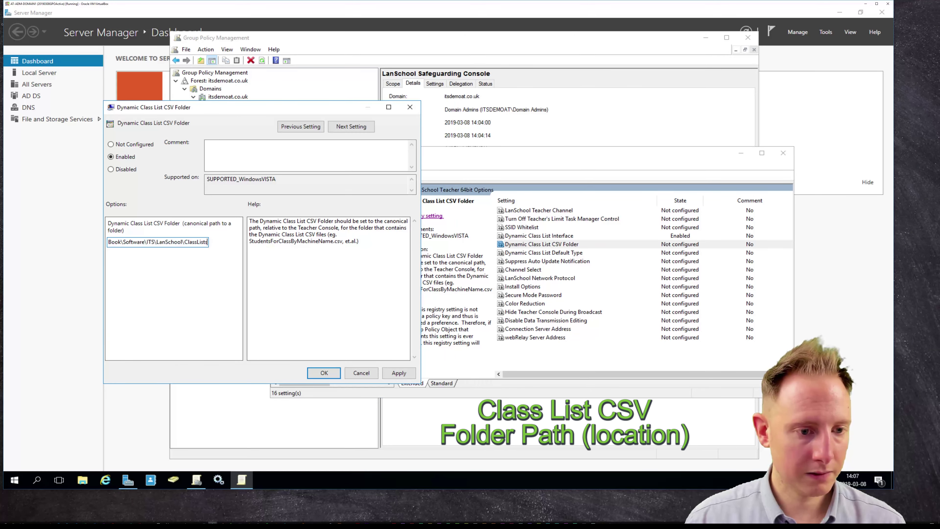
click(398, 373)
click(324, 372)
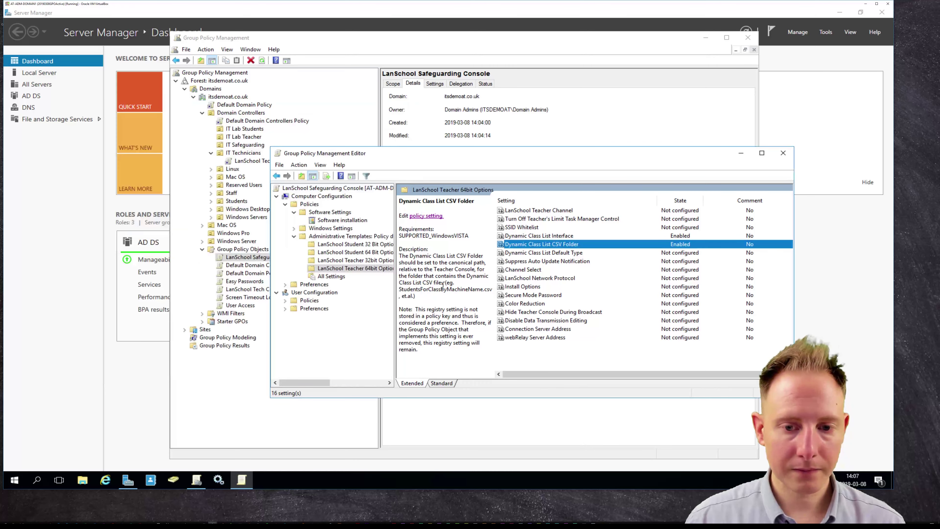
Enable the Dynamic Class List Default Type setting with Login_Name as the type, and save it.
double_click(573, 253)
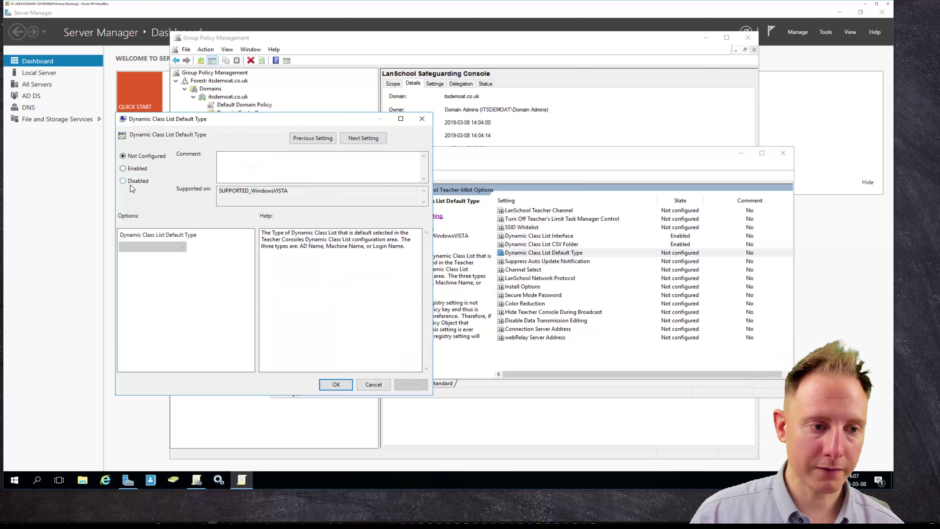
click(127, 168)
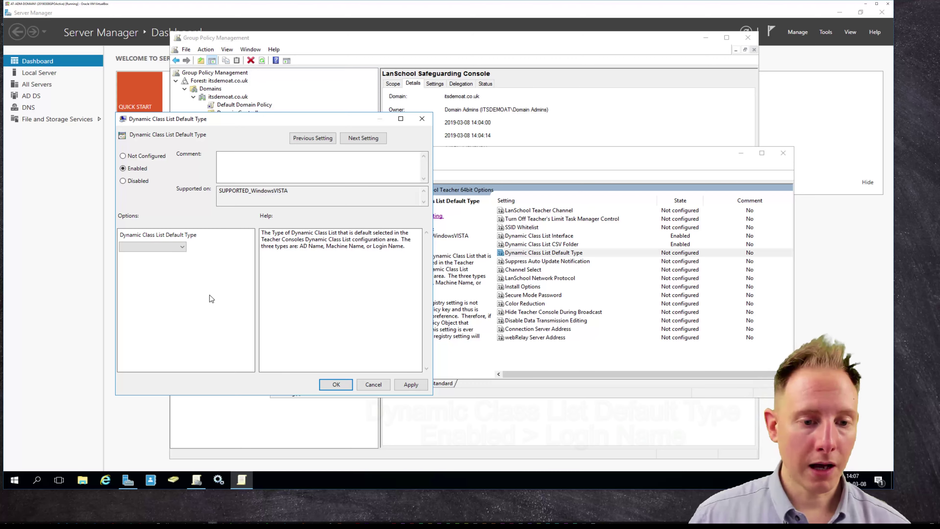
click(175, 247)
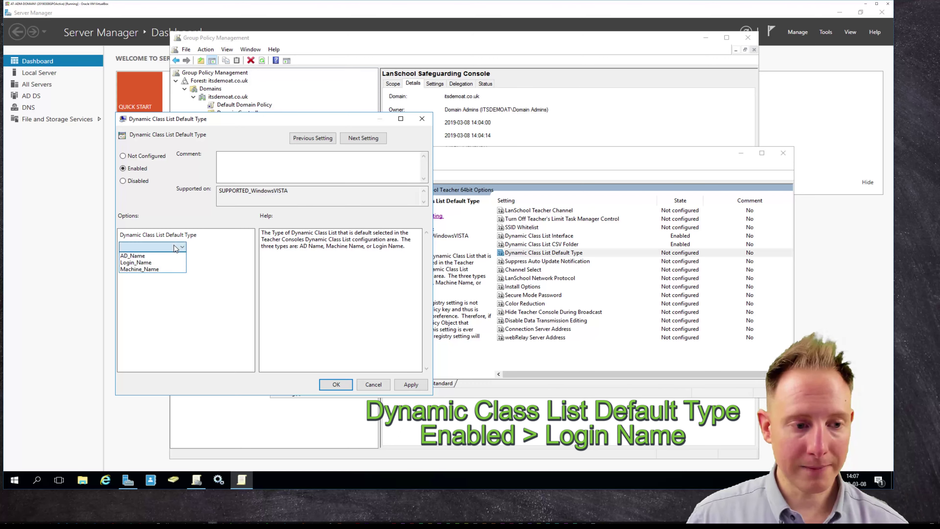
click(161, 261)
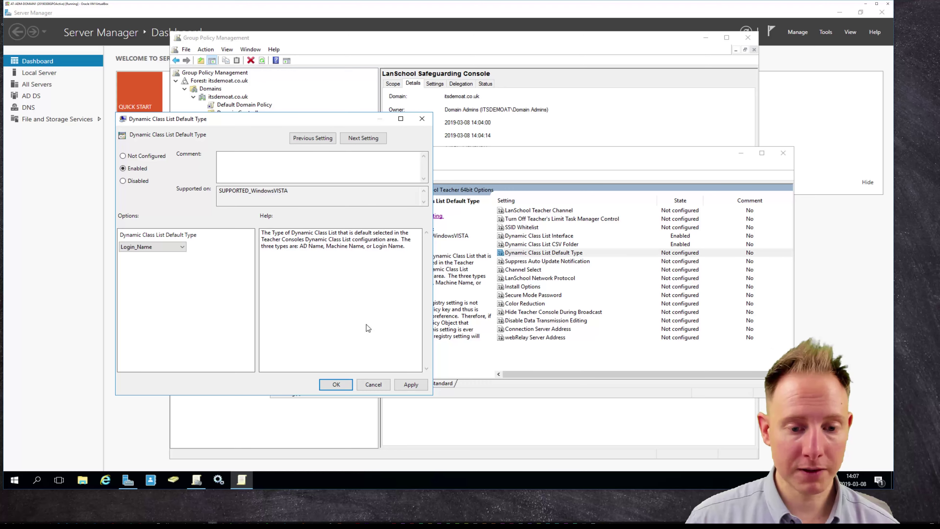
click(348, 385)
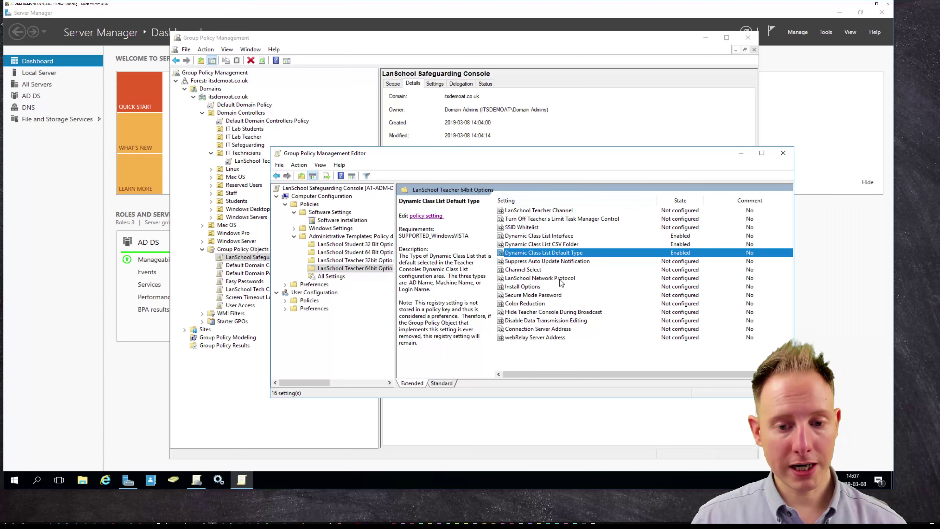
Review the Install Options help text, enable the setting with an Installation Options value of 528, and save it.
click(526, 290)
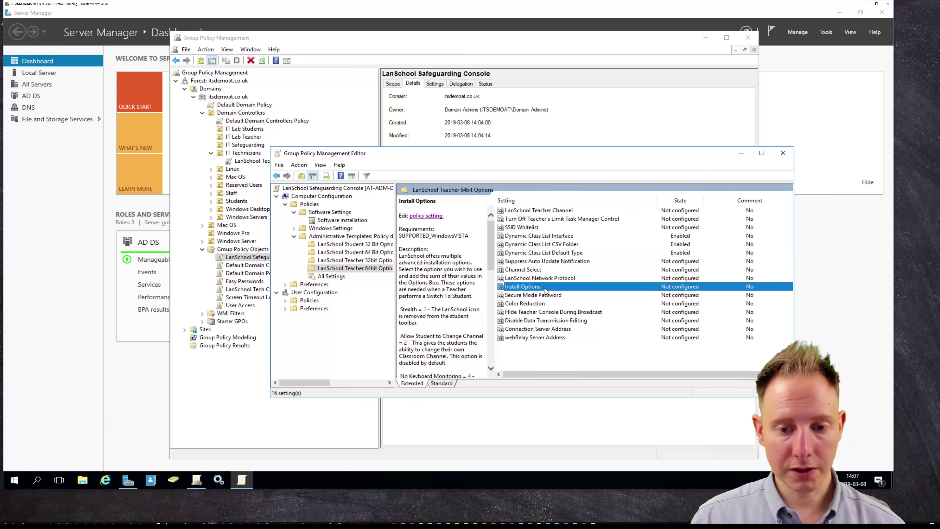
double_click(524, 288)
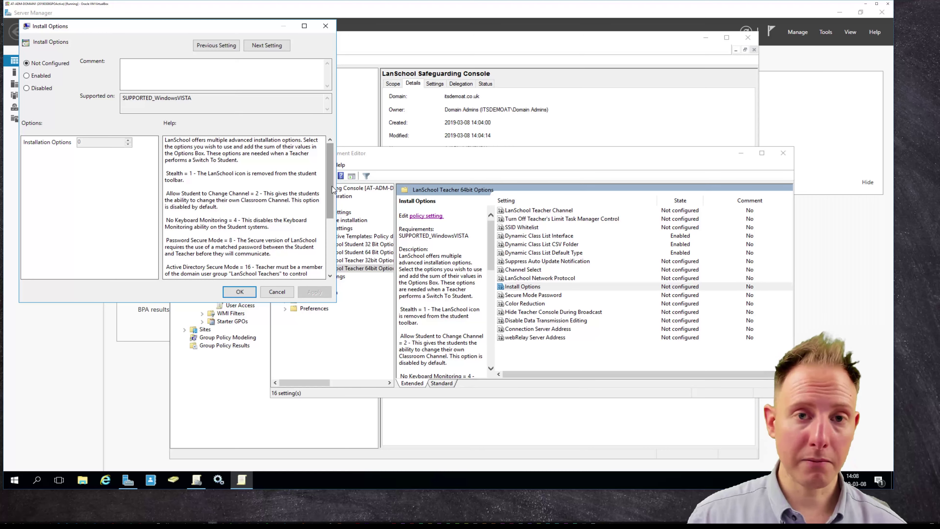
drag(333, 180, 338, 232)
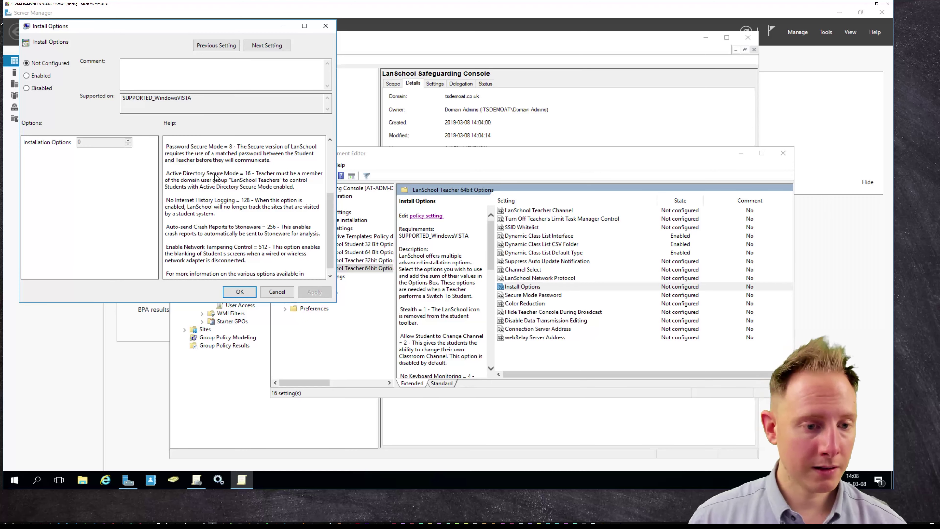
scroll(216, 177, down, 1)
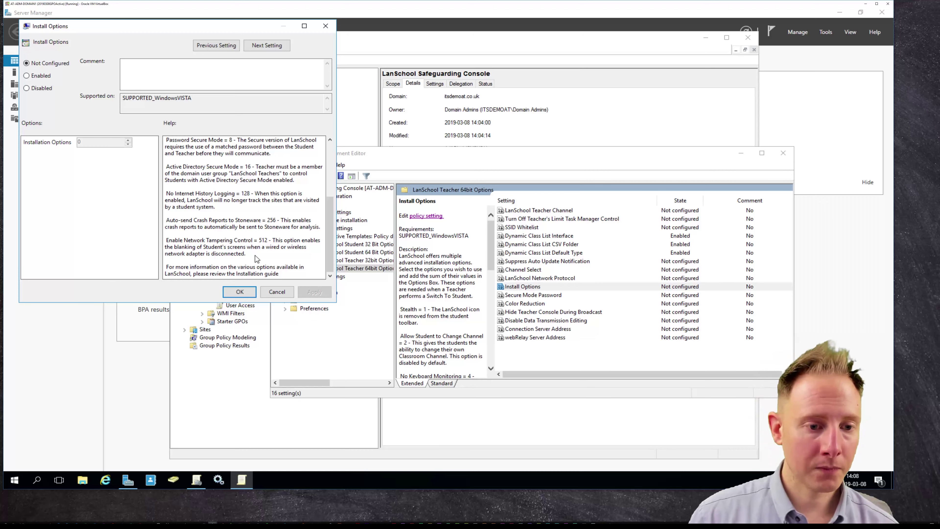
click(44, 76)
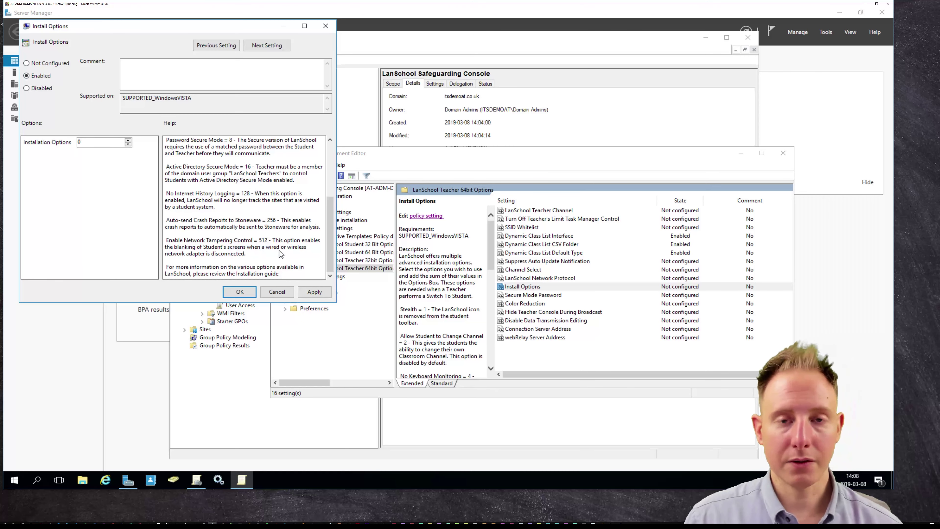
double_click(94, 143)
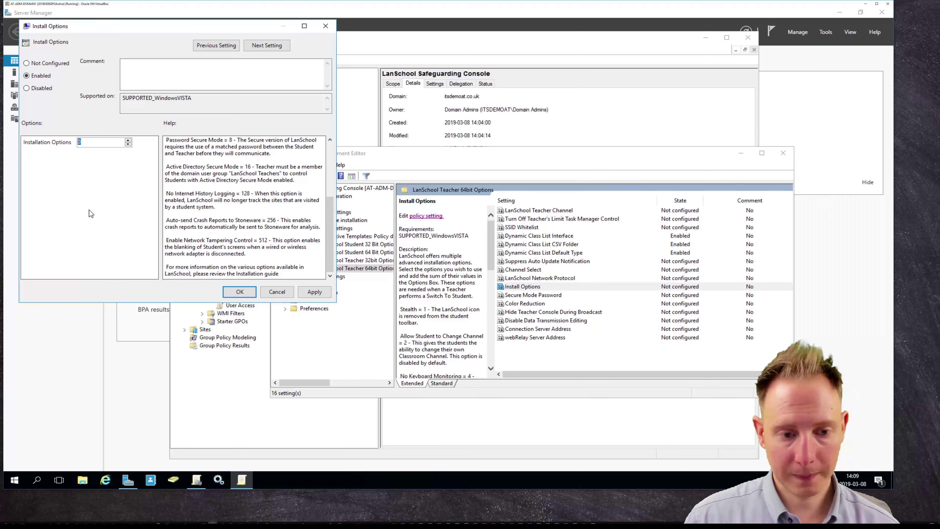
text(528)
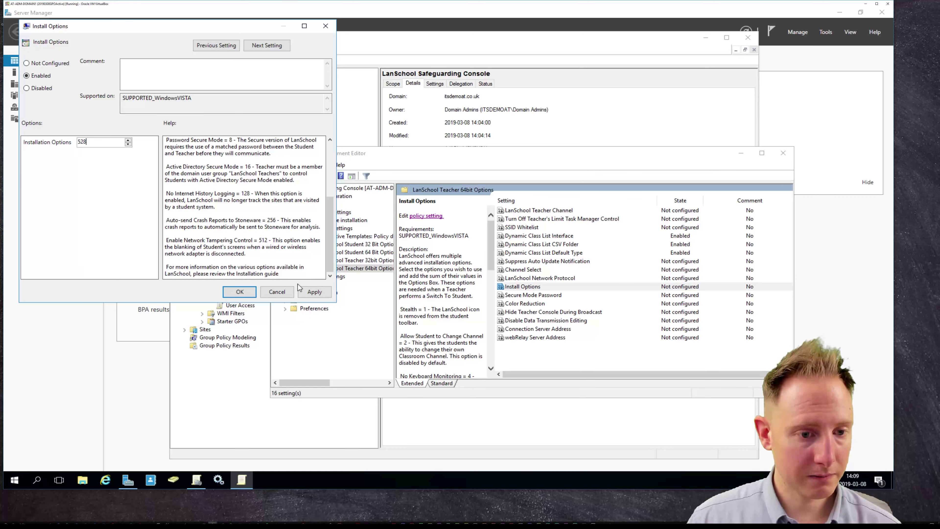
click(307, 293)
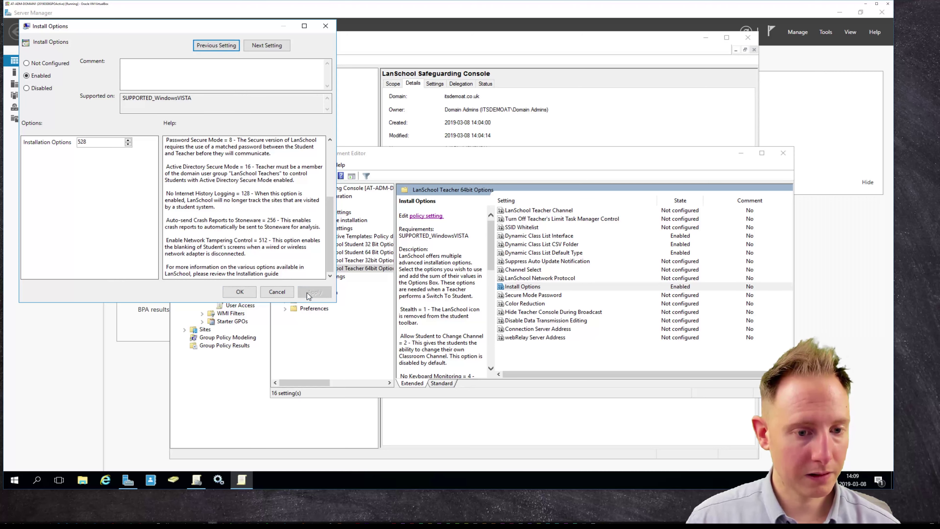
click(255, 292)
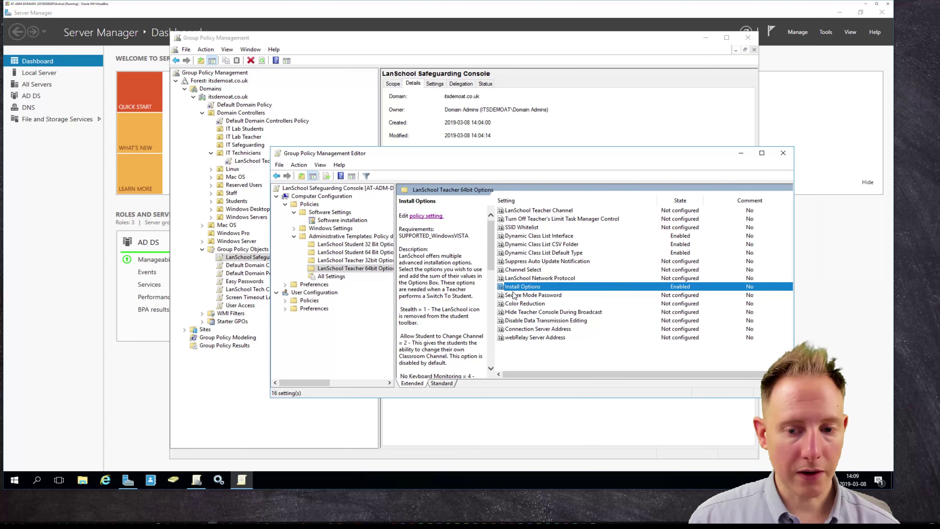
In the Computer Configuration registry preferences, change the AutoApproveRemoteControl key path to SOFTWARE\WOW6432Node\LanSchool.
click(285, 284)
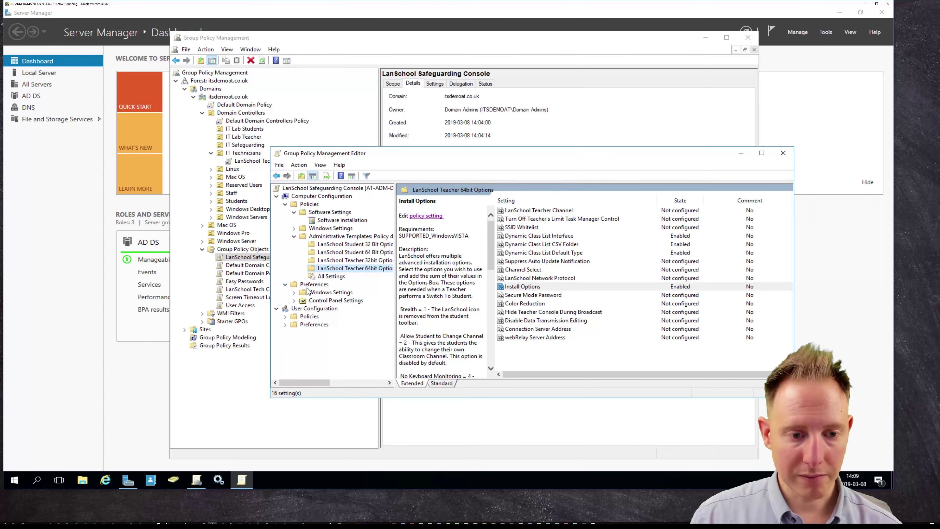
click(294, 292)
click(329, 334)
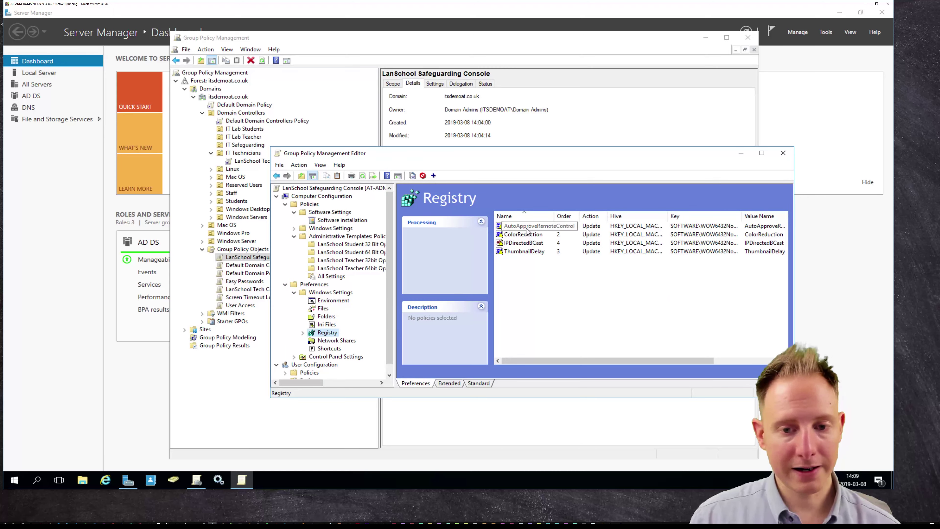
double_click(525, 226)
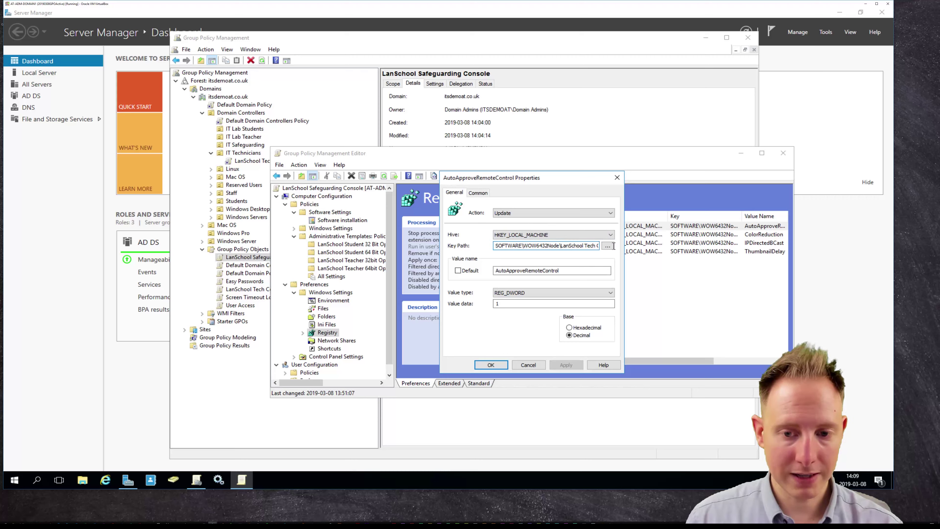
drag(582, 246, 663, 248)
key(BackSpace)
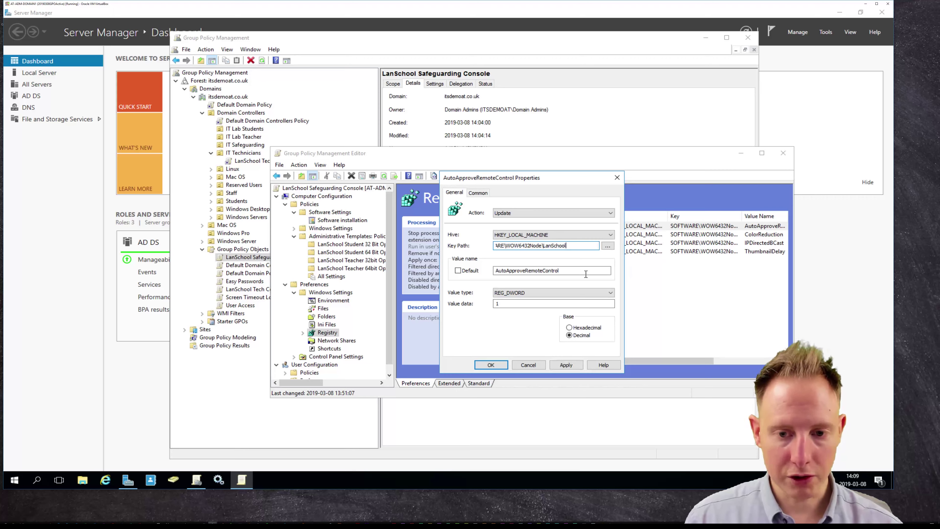
text(l)
Copy the full AutoApproveRemoteControl key path and save the registry item.
drag(568, 246, 441, 243)
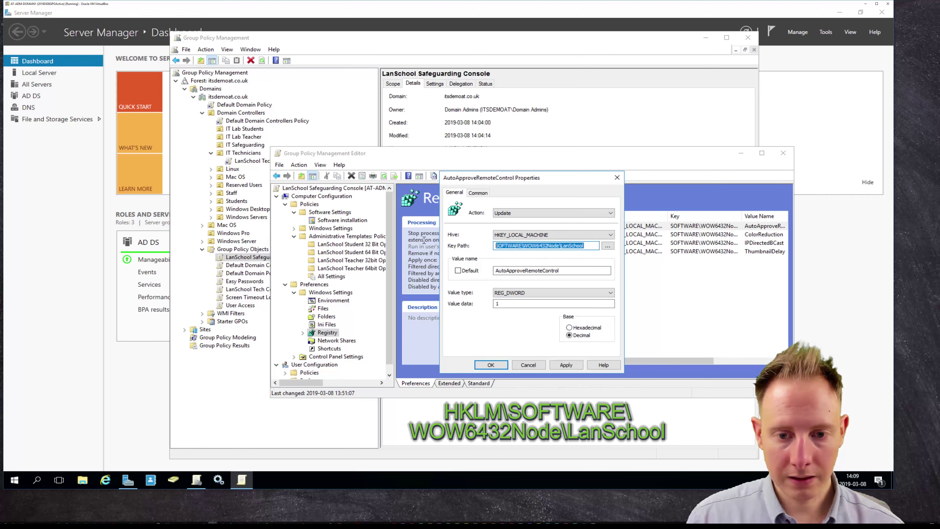
right_click(525, 250)
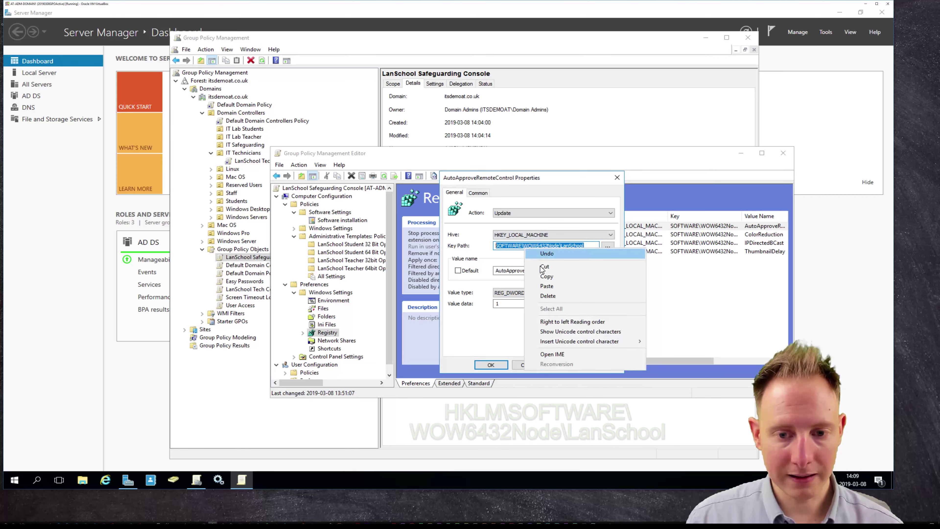
click(545, 276)
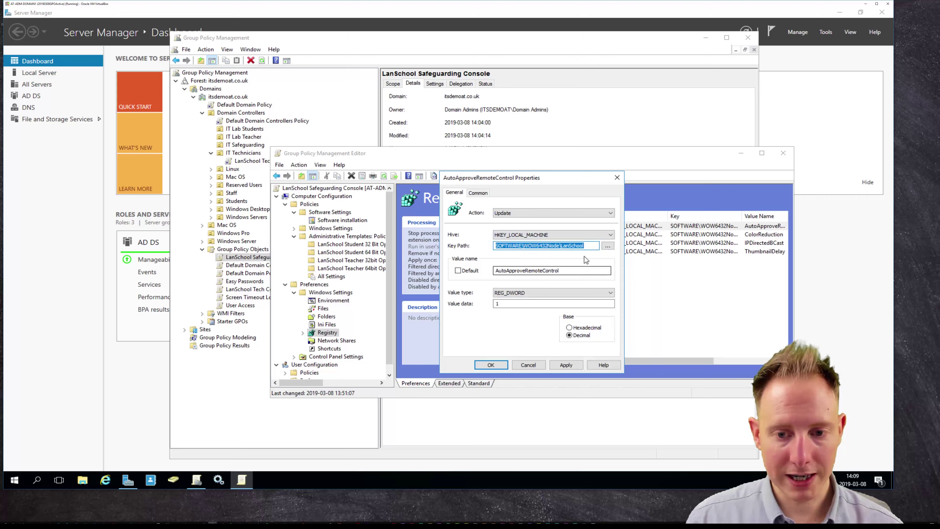
click(595, 246)
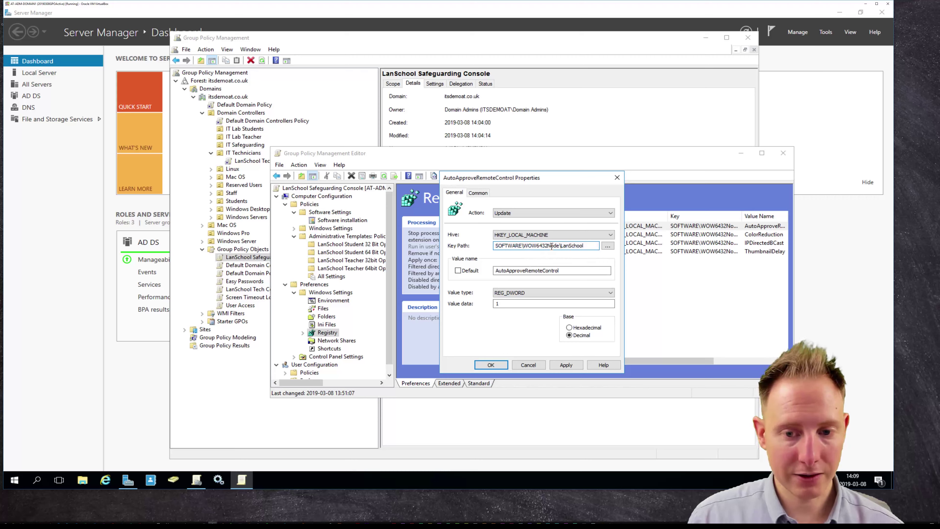
drag(586, 245, 495, 245)
right_click(560, 247)
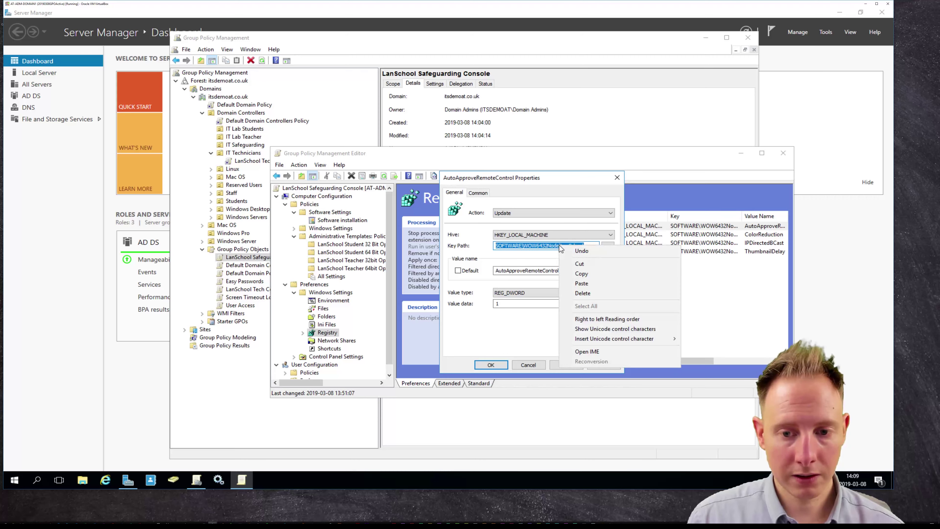
click(579, 273)
click(497, 365)
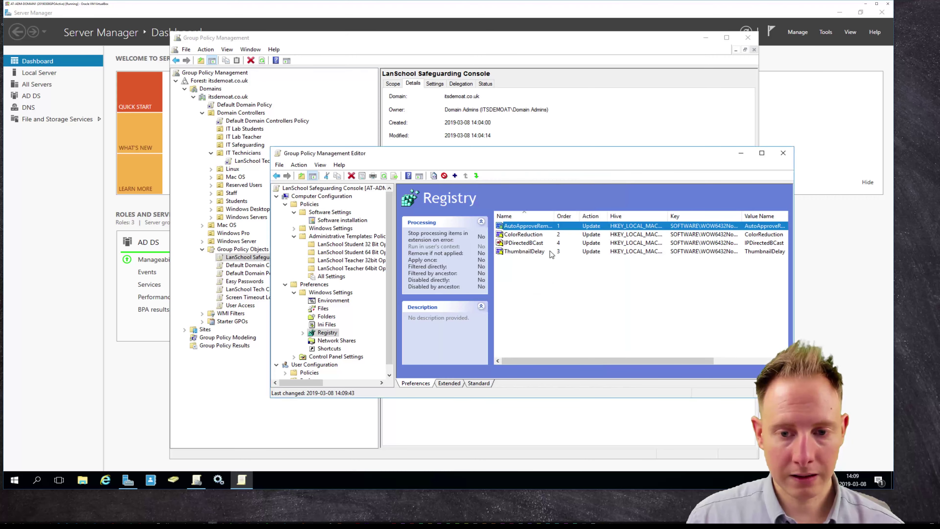
Replace the ColorReduction item's key path with the copied SOFTWARE\WOW6432Node\LanSchool and save it.
double_click(535, 235)
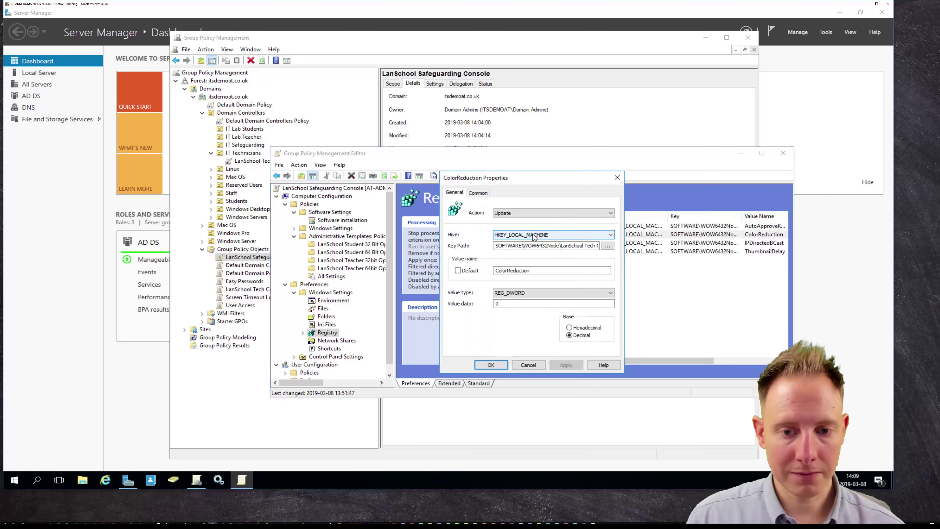
drag(596, 246, 495, 246)
right_click(552, 246)
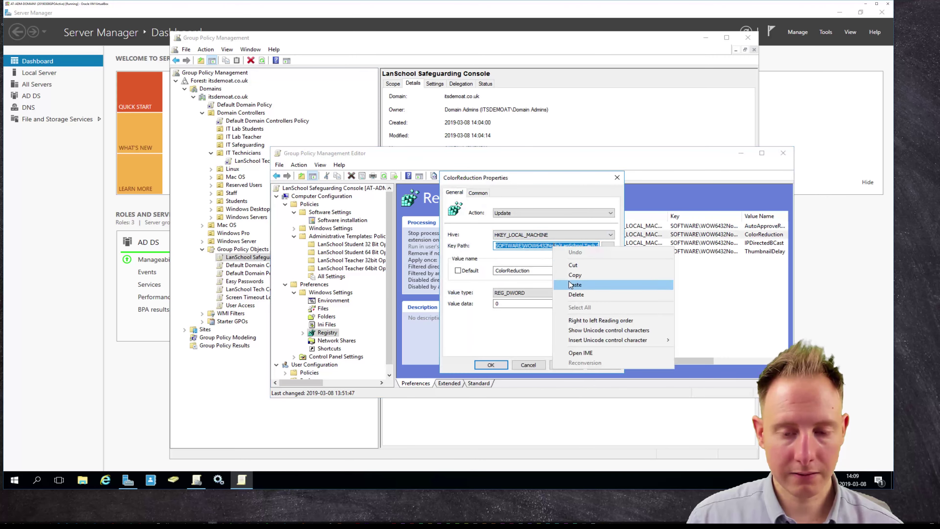
click(574, 284)
click(490, 365)
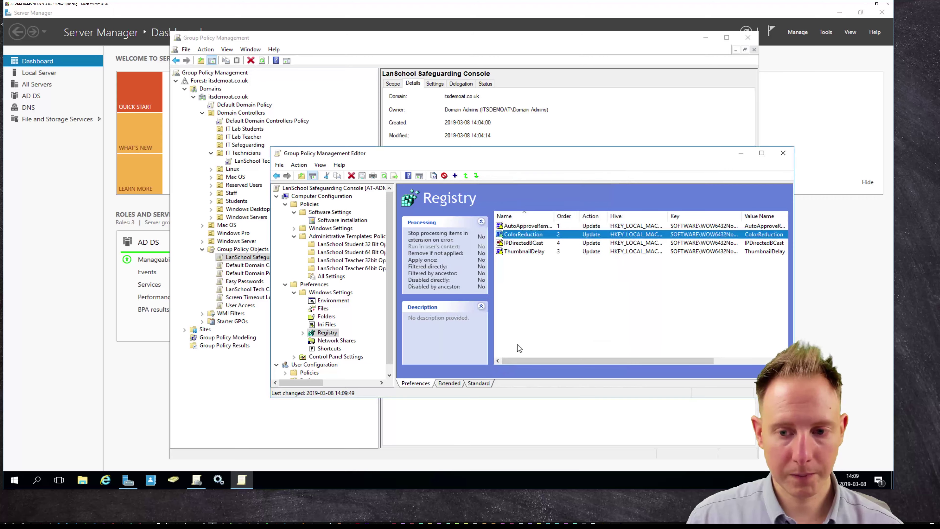
Replace the IPDirectedBCast item's key path with the copied SOFTWARE\WOW6432Node\LanSchool and save it.
double_click(523, 243)
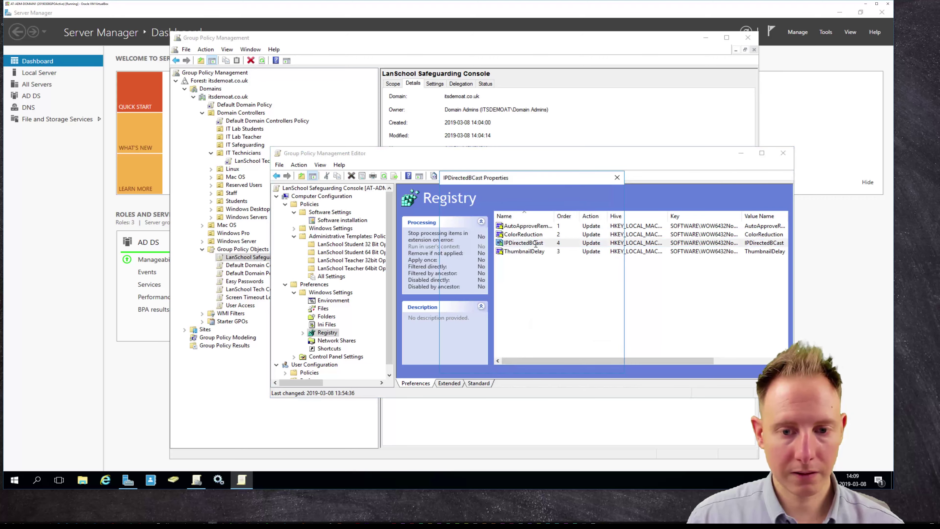
double_click(534, 246)
right_click(535, 247)
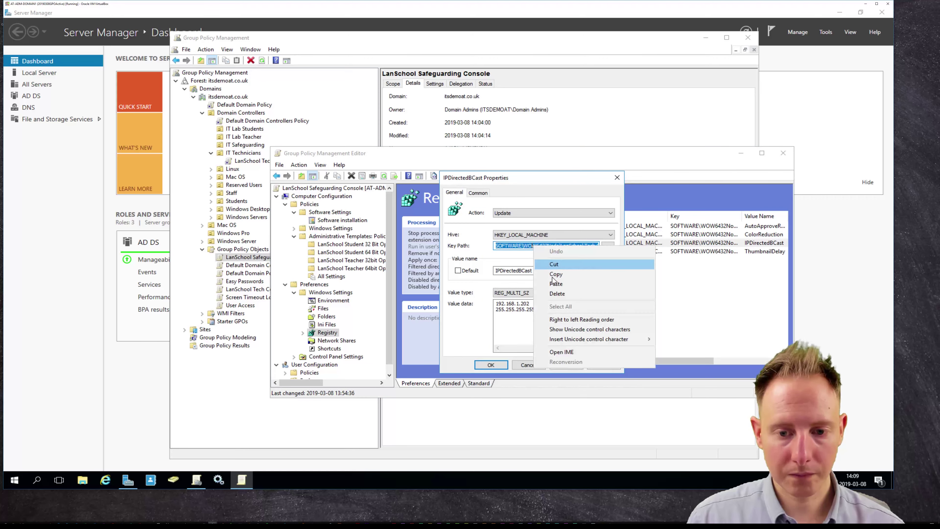
click(574, 285)
click(491, 365)
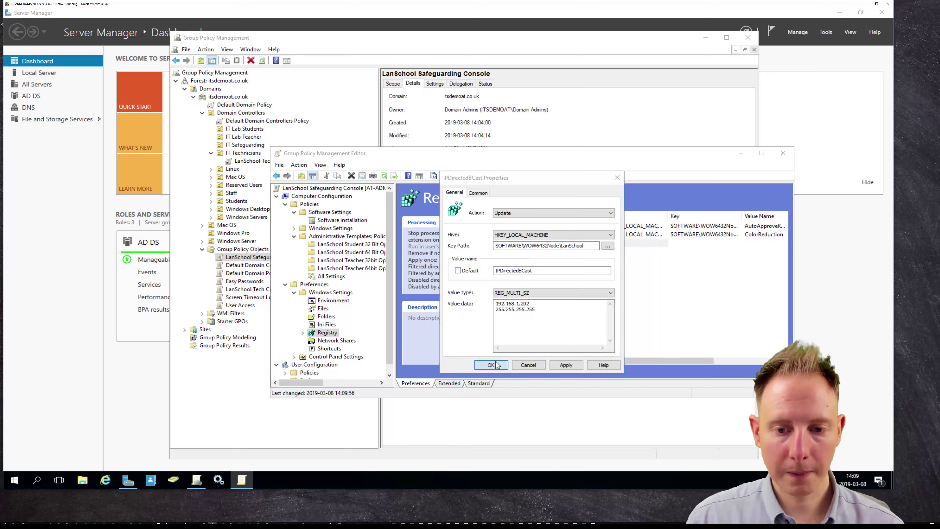
Replace the ThumbnailDelay item's key path with the copied SOFTWARE\WOW6432Node\LanSchool and save it.
double_click(538, 251)
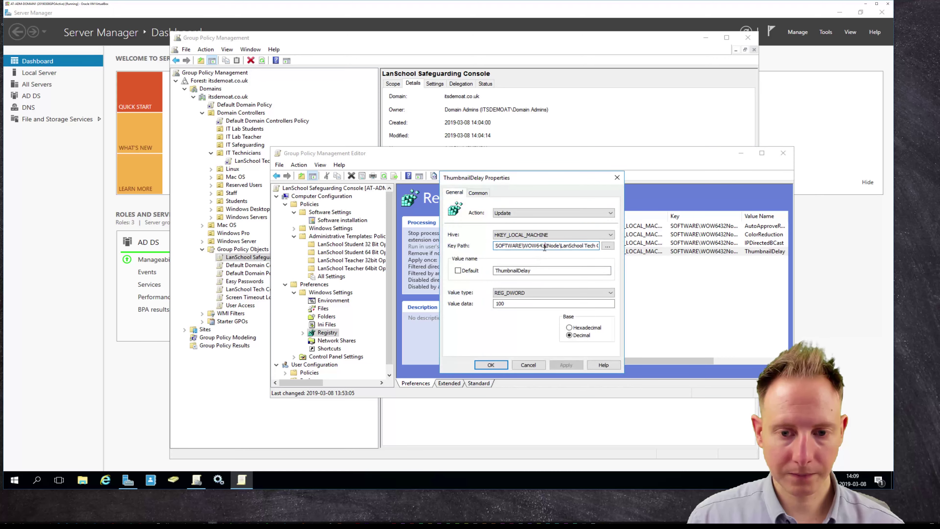
double_click(544, 247)
right_click(544, 247)
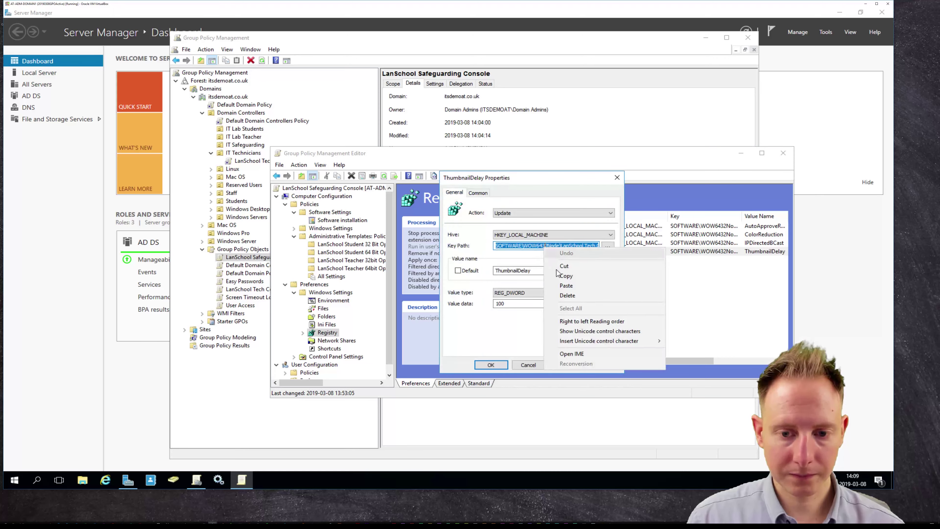
click(561, 286)
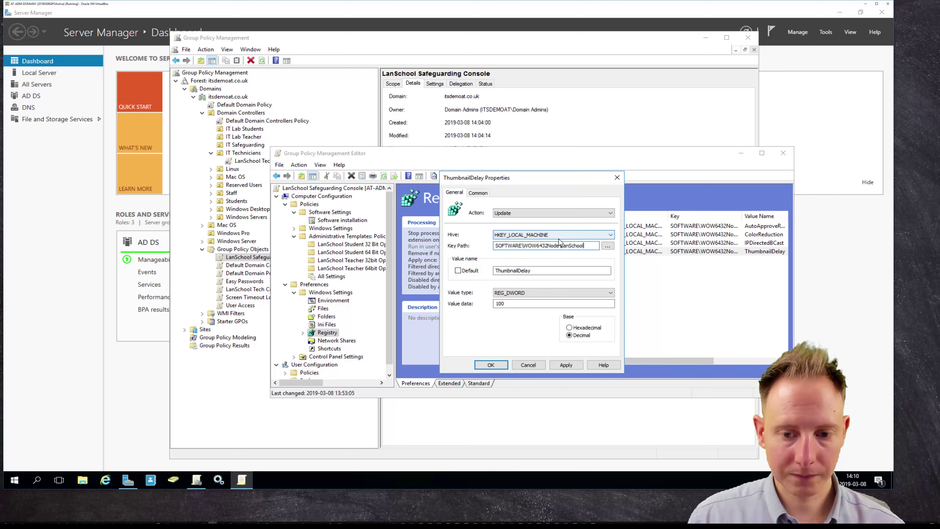
click(491, 364)
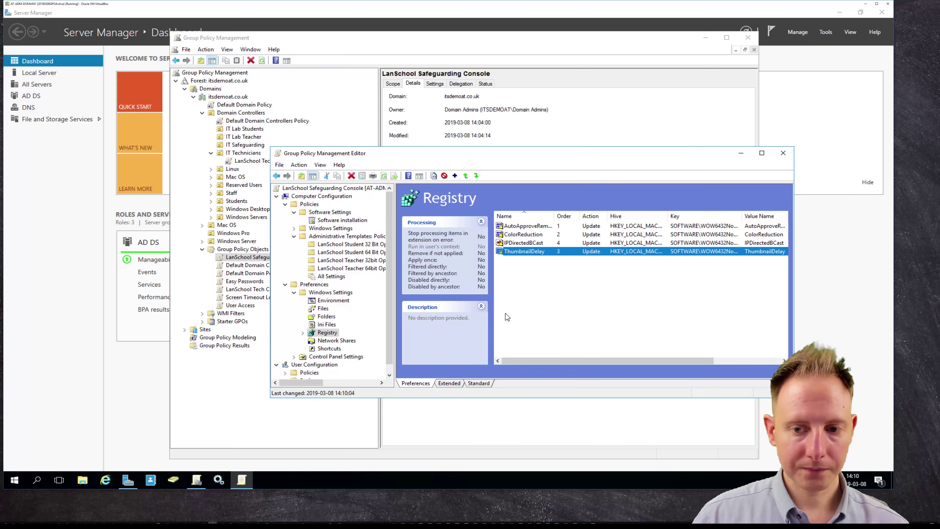
Create a new registry preference item and paste the copied key path SOFTWARE\WOW6432Node\LanSchool into it.
click(523, 307)
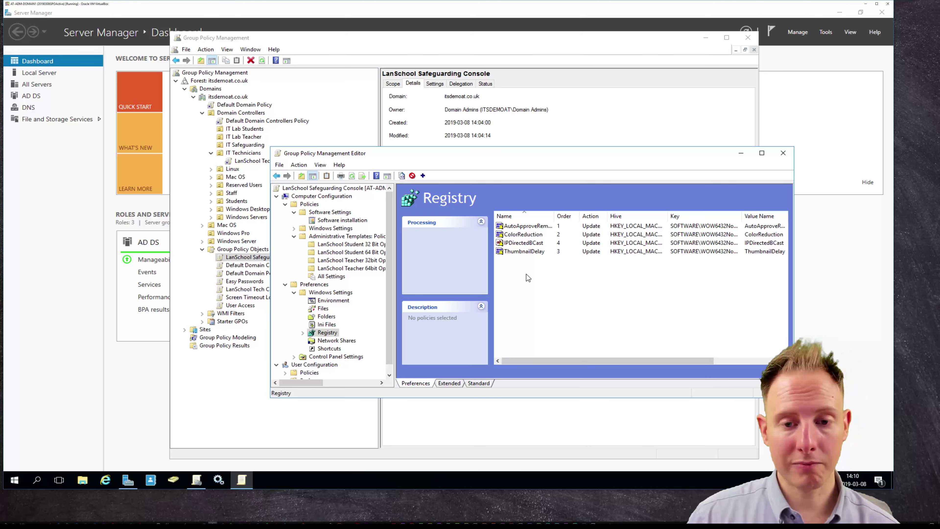
right_click(541, 267)
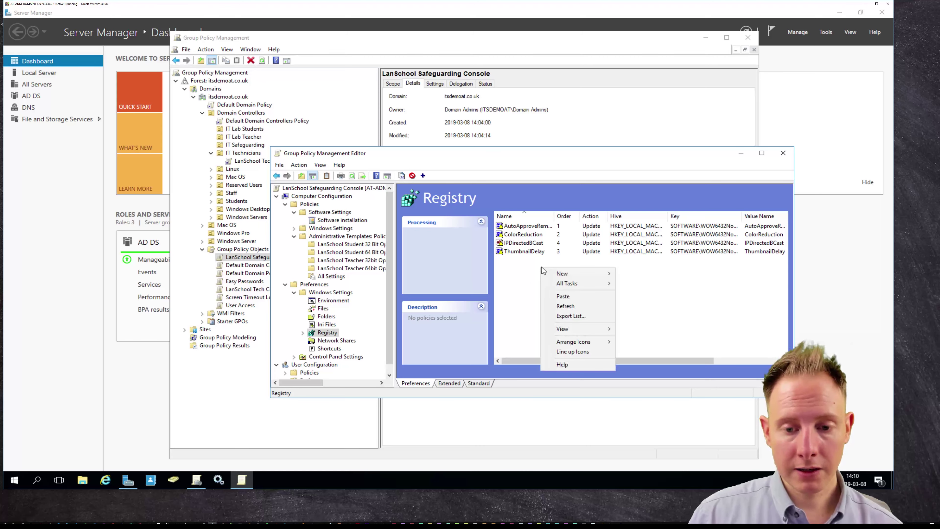
mouse_move(583, 274)
click(641, 273)
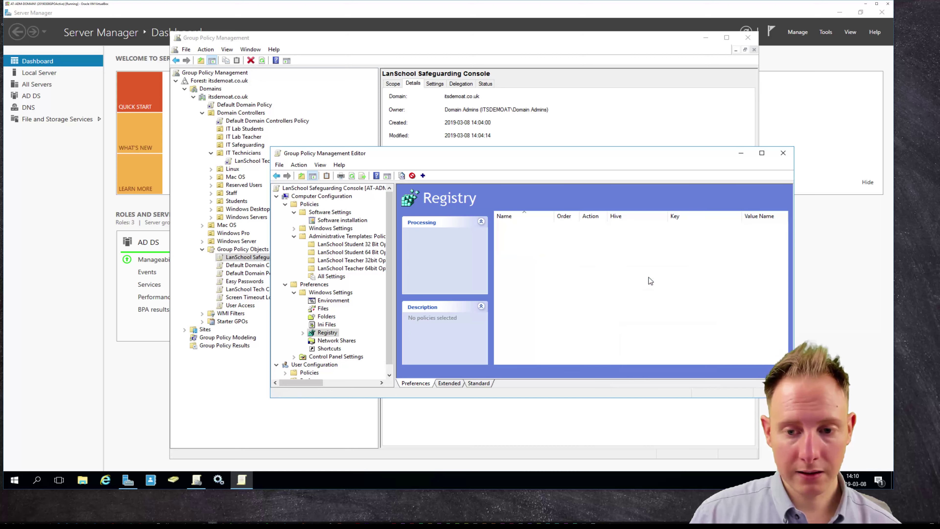
click(560, 246)
key(ctrl+v)
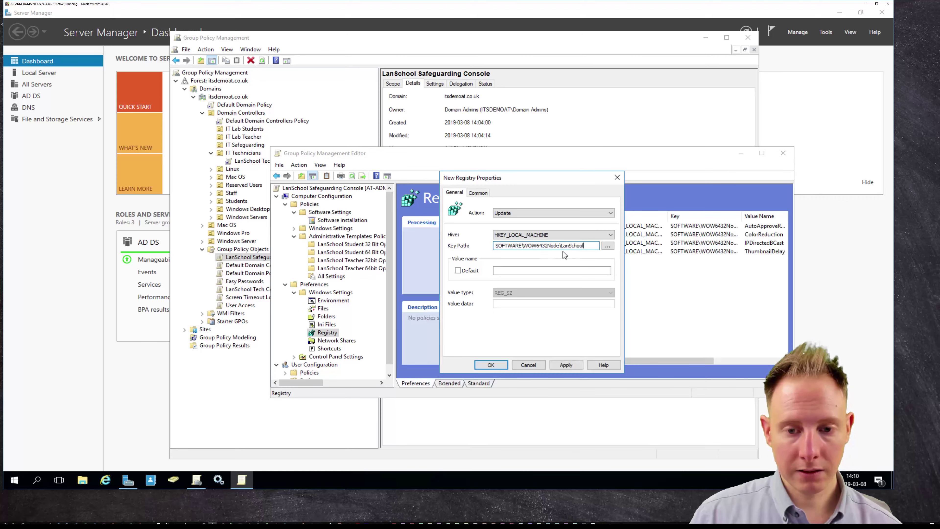
click(527, 270)
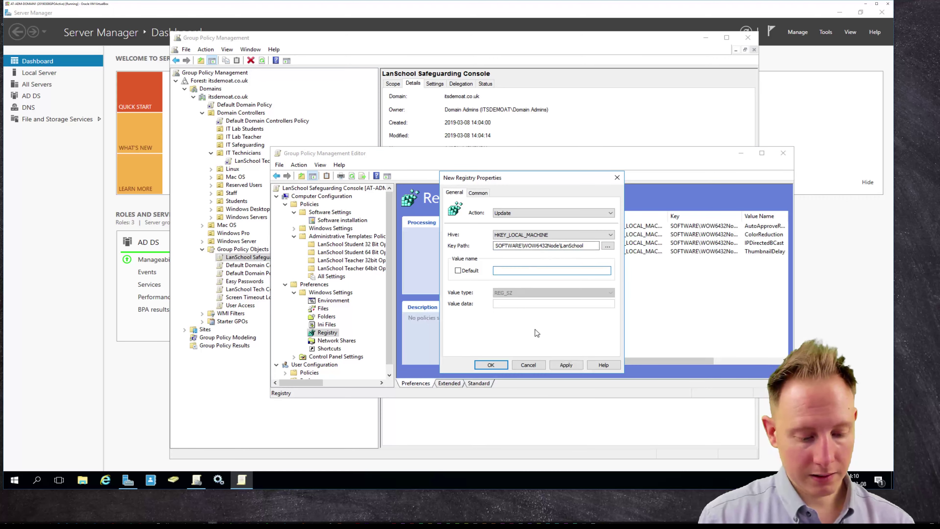
Name the registry value Channel, make it a REG_DWORD with value data 0, and save the item.
text(Channel)
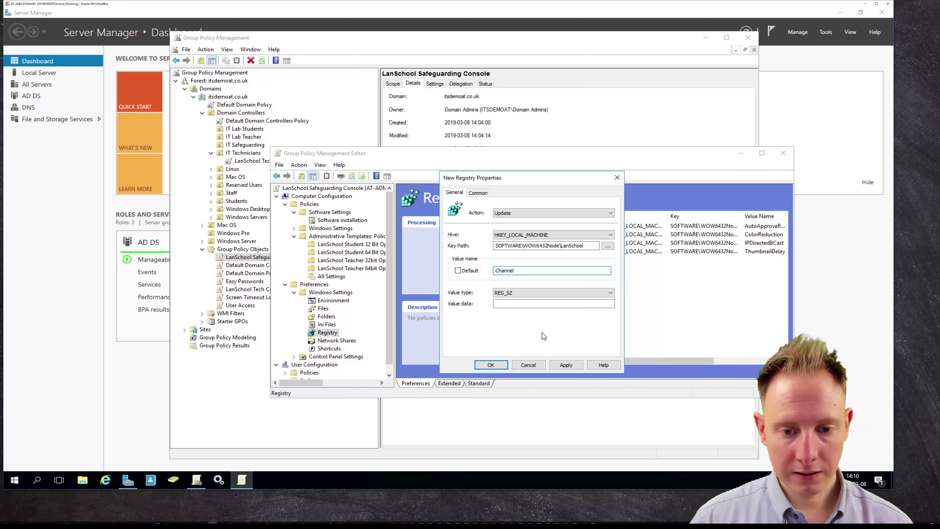
click(538, 293)
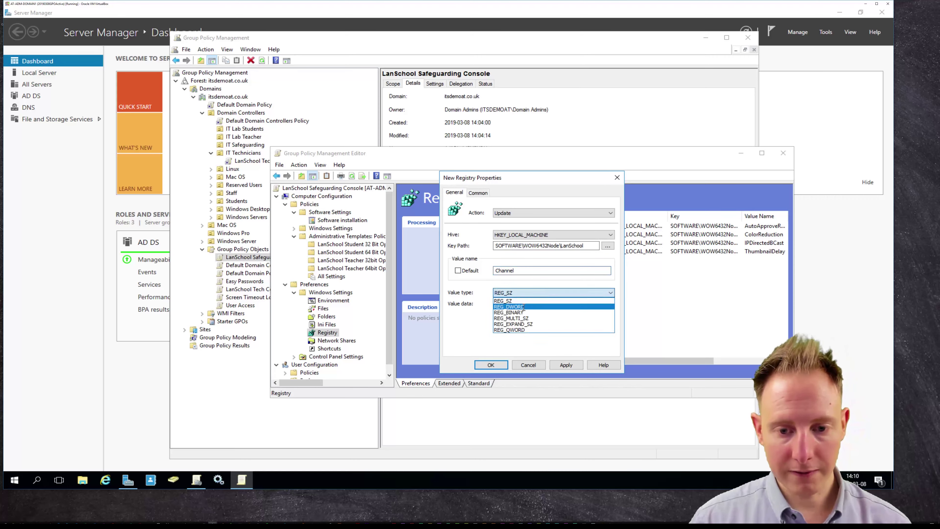
click(532, 306)
text(0)
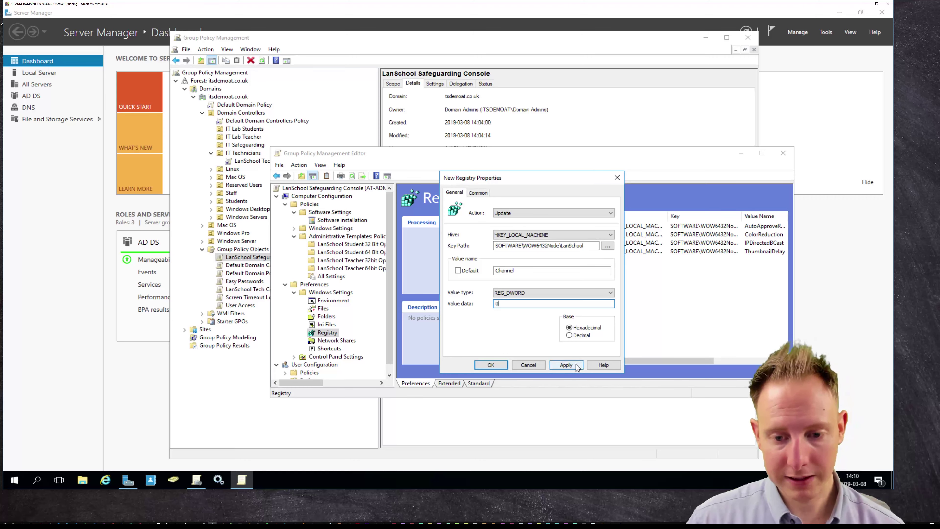
click(565, 365)
click(490, 364)
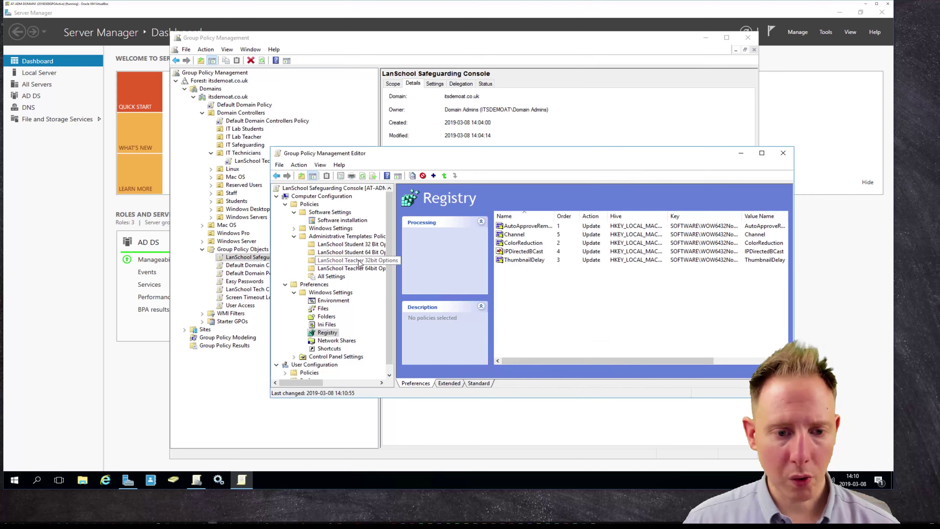
Enable the Channel Select policy in LanSchool Teacher 64bit Options with its option set to On.
click(353, 268)
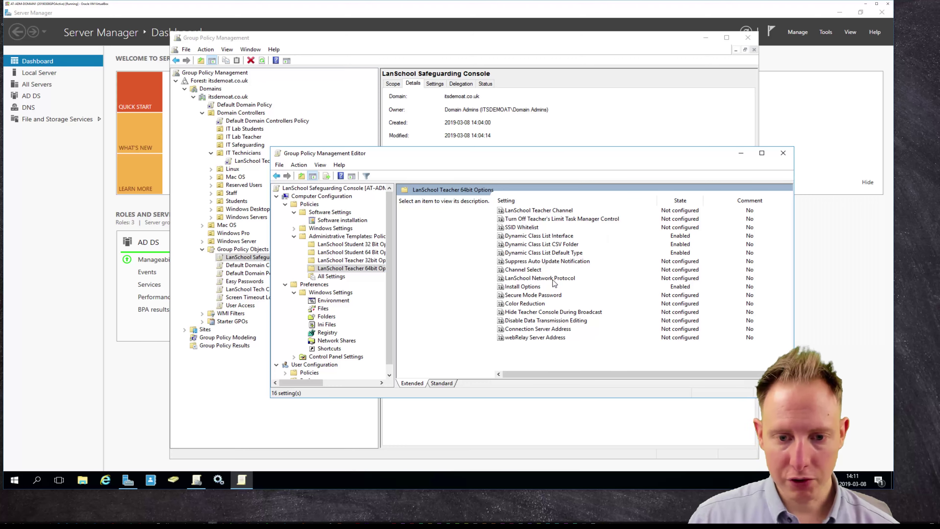
click(533, 270)
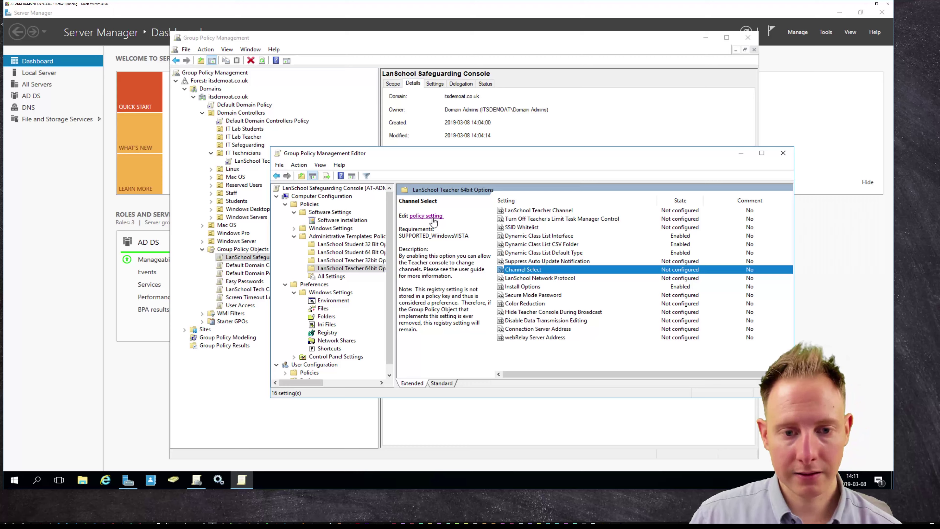
click(425, 216)
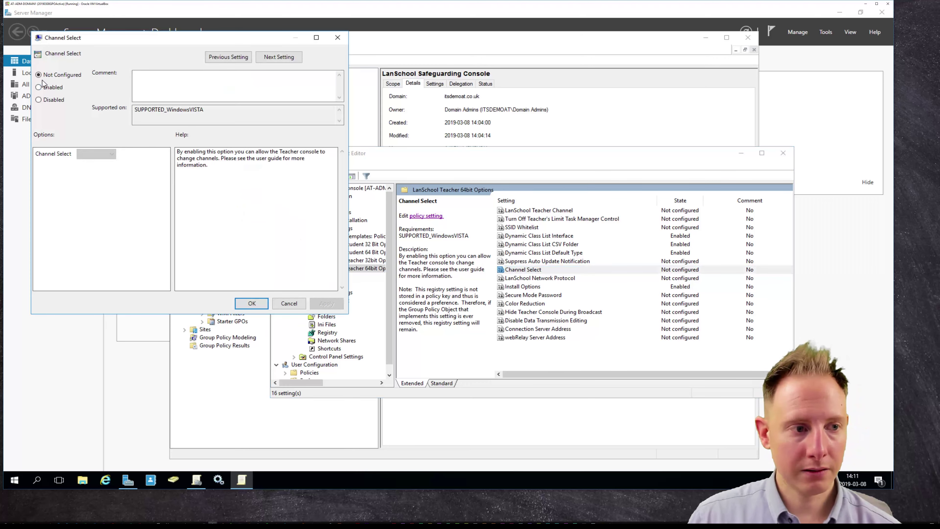
click(44, 87)
click(101, 154)
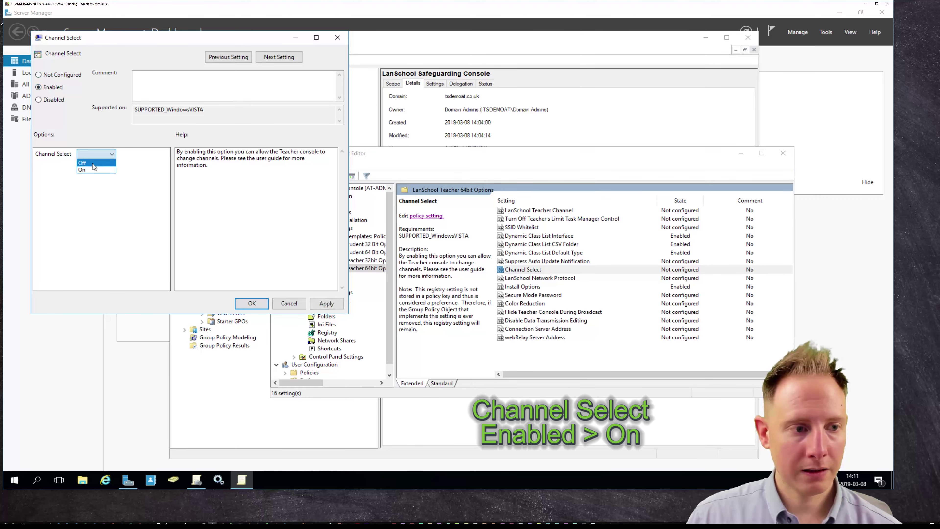
click(87, 169)
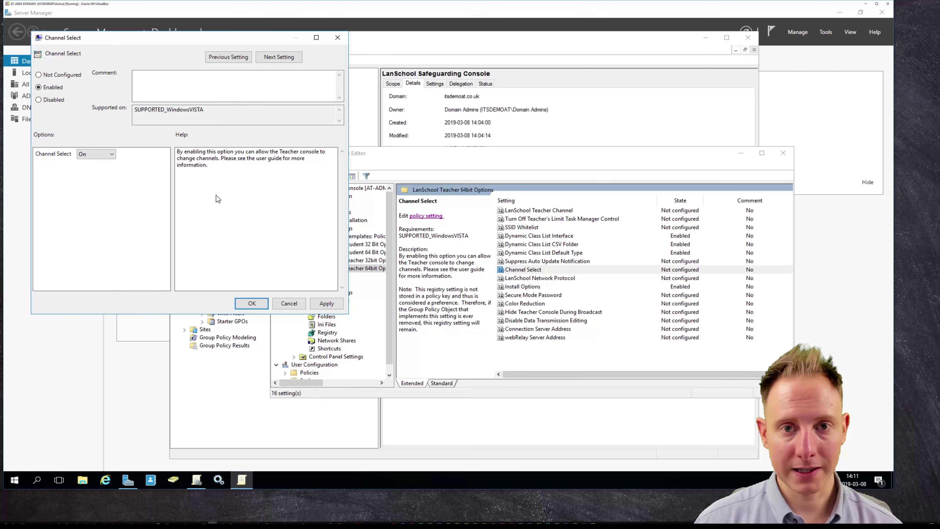
click(253, 304)
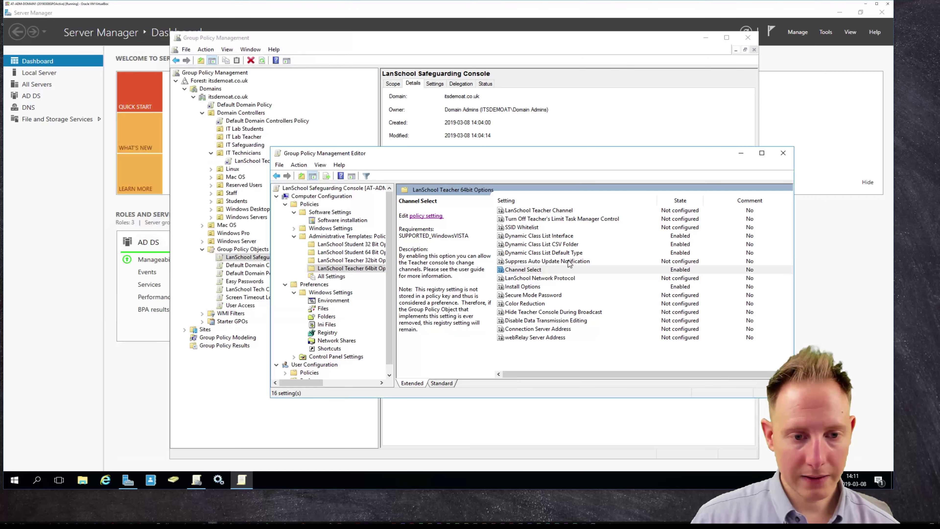
Close the policy editor and link the LanSchool Safeguarding Console policy to the IT Safeguarding organizational unit.
click(783, 154)
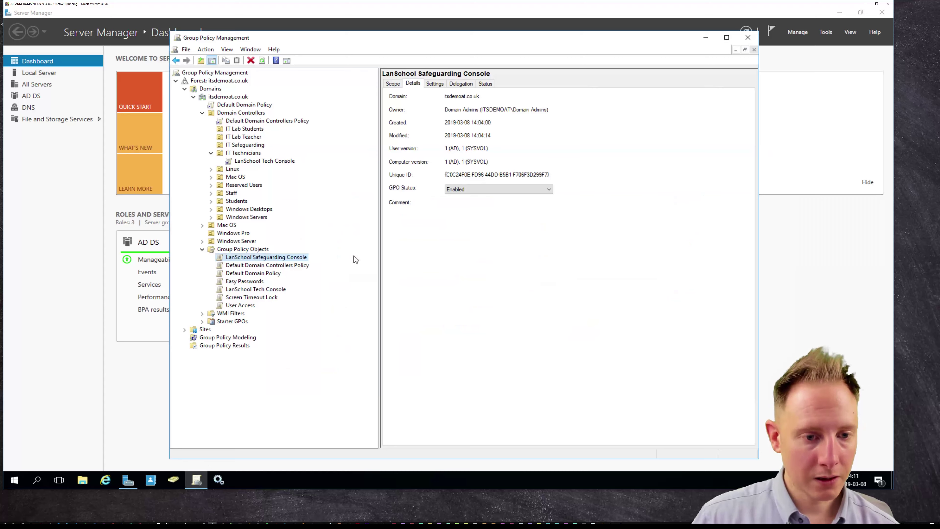
drag(287, 256, 261, 145)
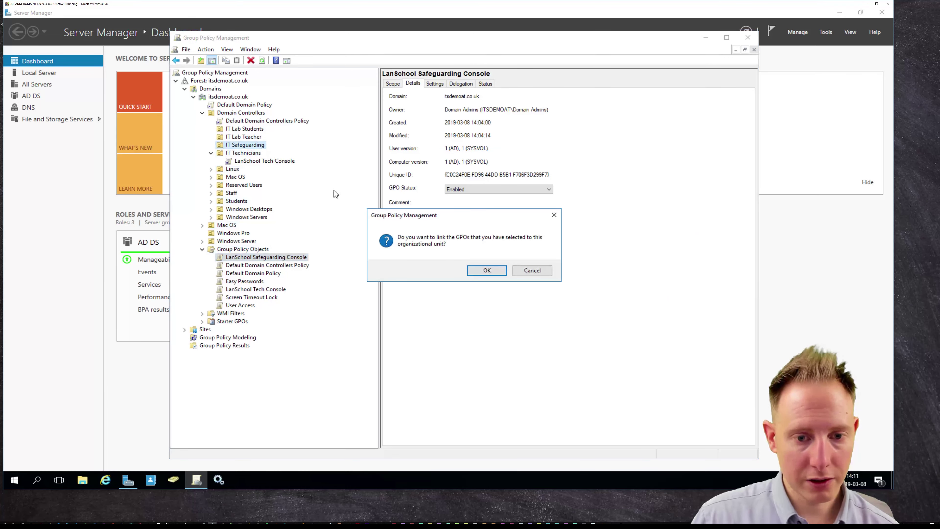
click(479, 269)
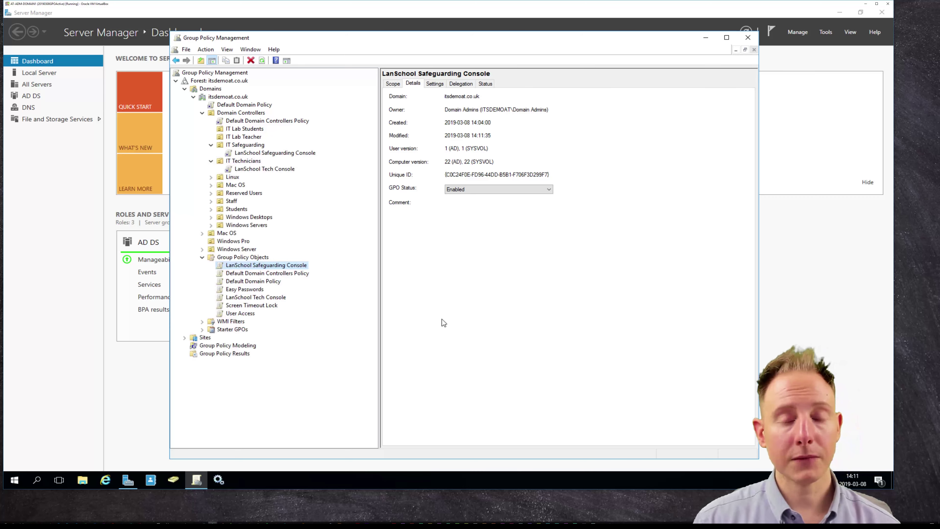